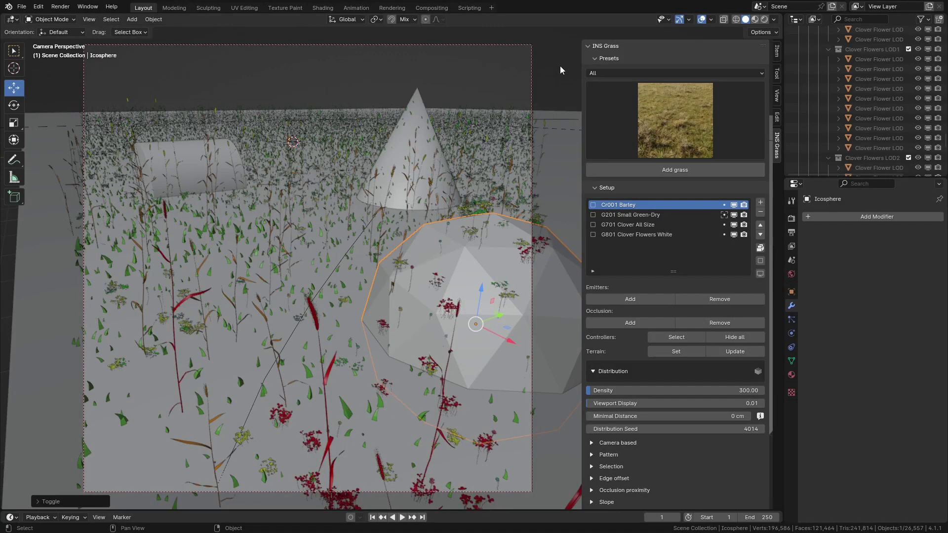
Step: Hide the grass and clover layers in the viewport, then show them all again
left_click(761, 274)
left_click(733, 235)
left_click(733, 225)
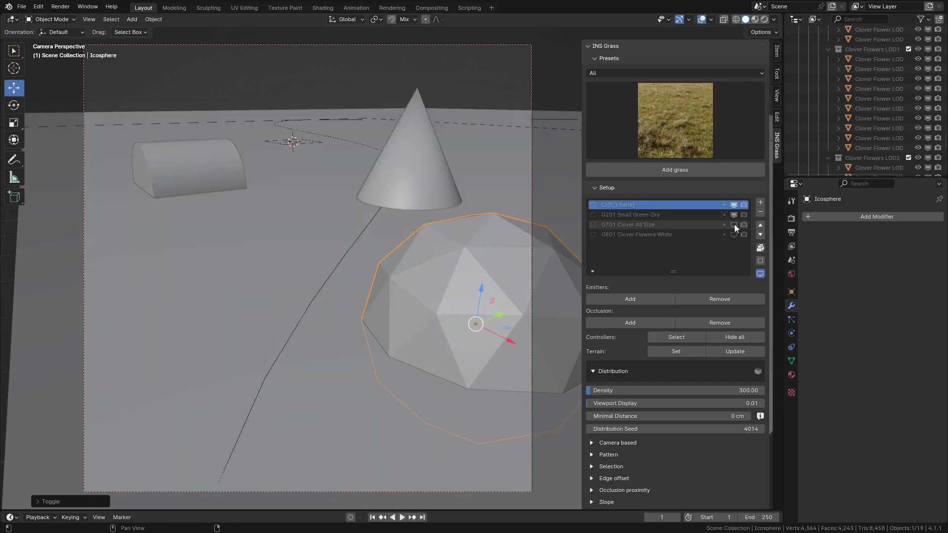
left_click(760, 274)
left_click(734, 224)
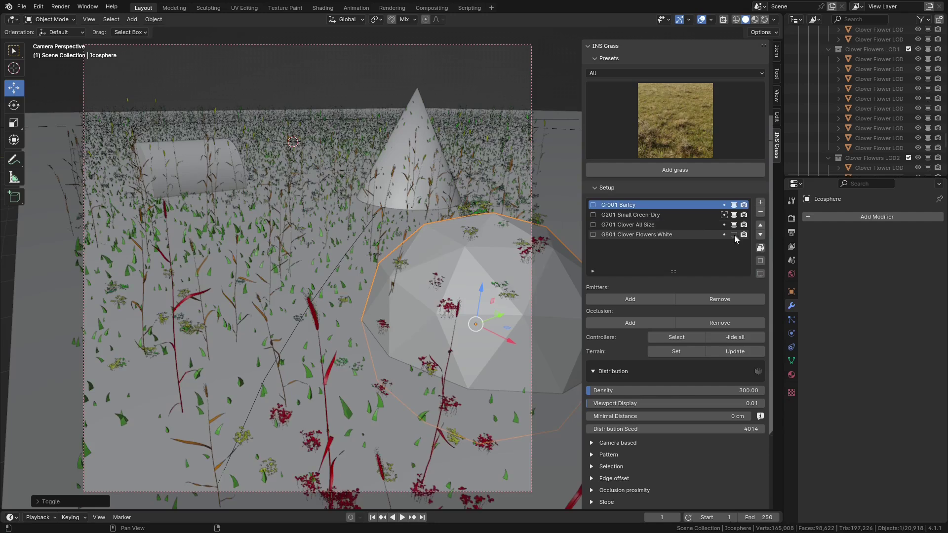
left_click(733, 235)
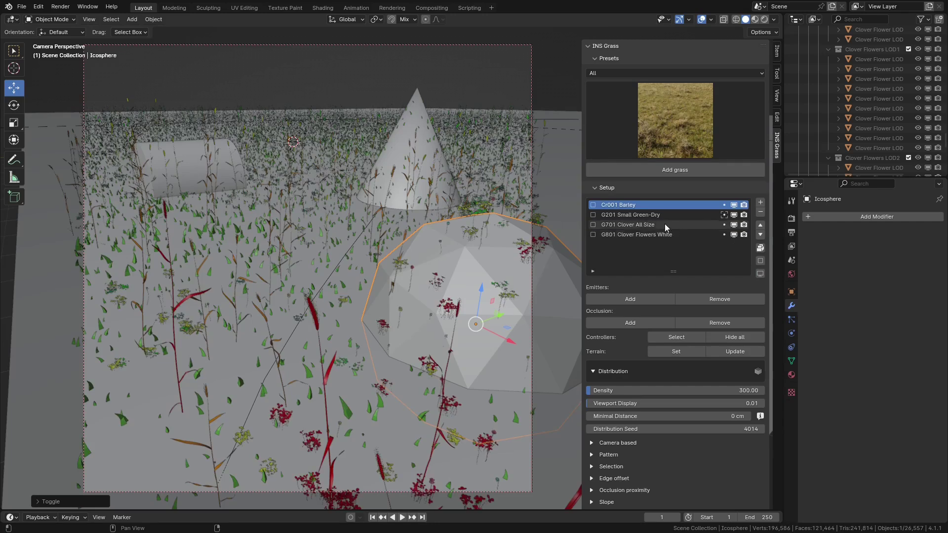
Step: Tick G201, G701 and G801 for group editing, then rework the marks, leaving G701 unmarked
left_click(594, 215)
left_click(593, 225)
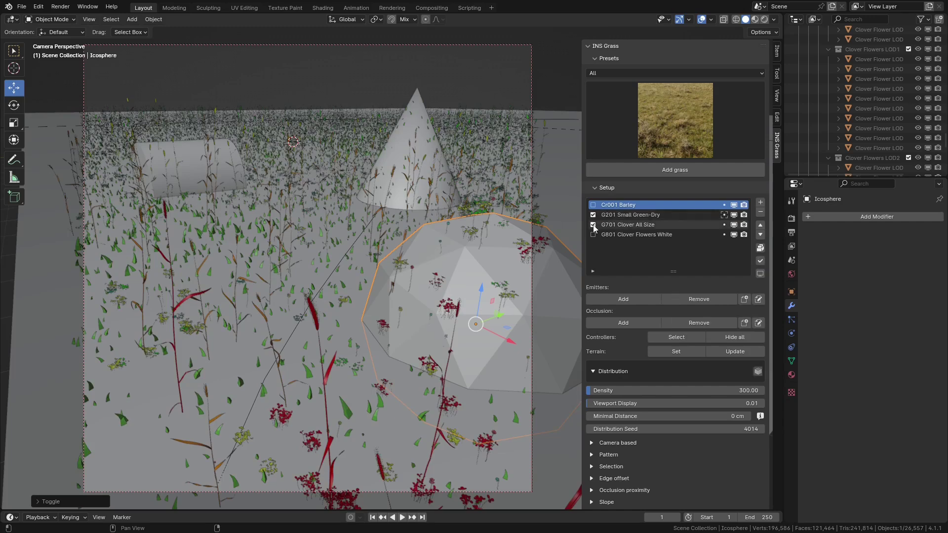
left_click(594, 235)
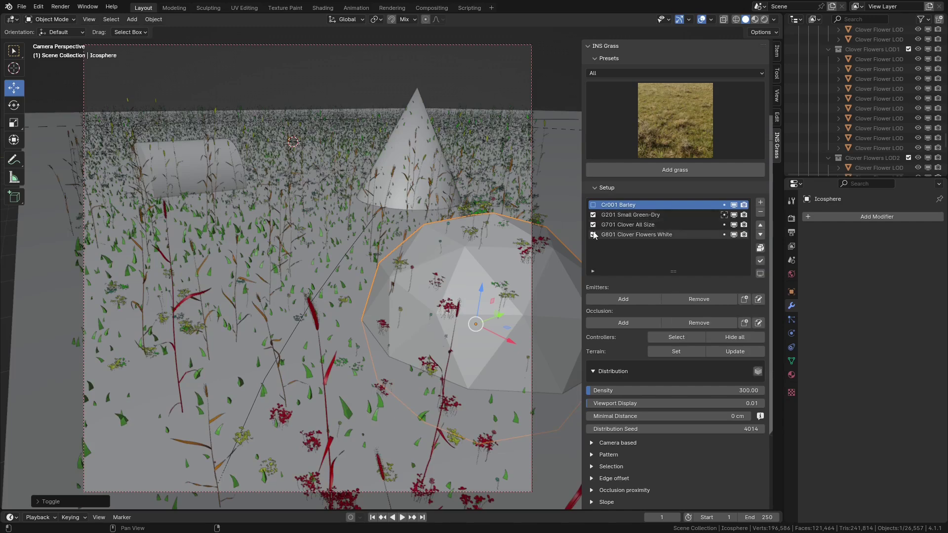
left_click(760, 261)
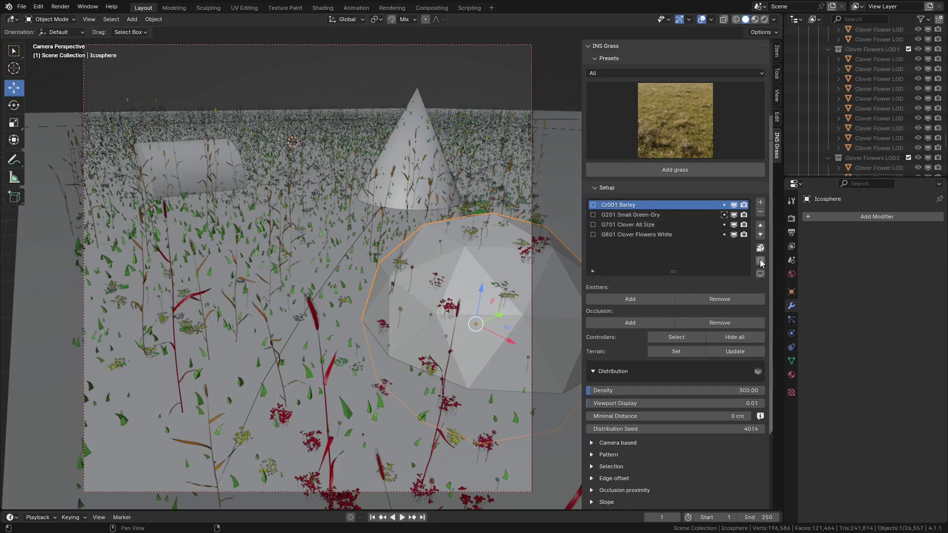
left_click(761, 263)
left_click(593, 235)
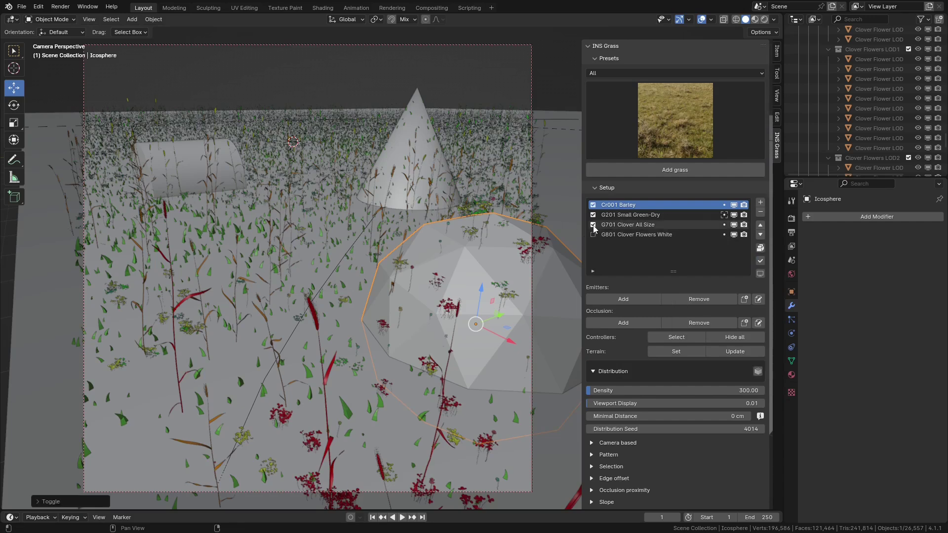
left_click(593, 225)
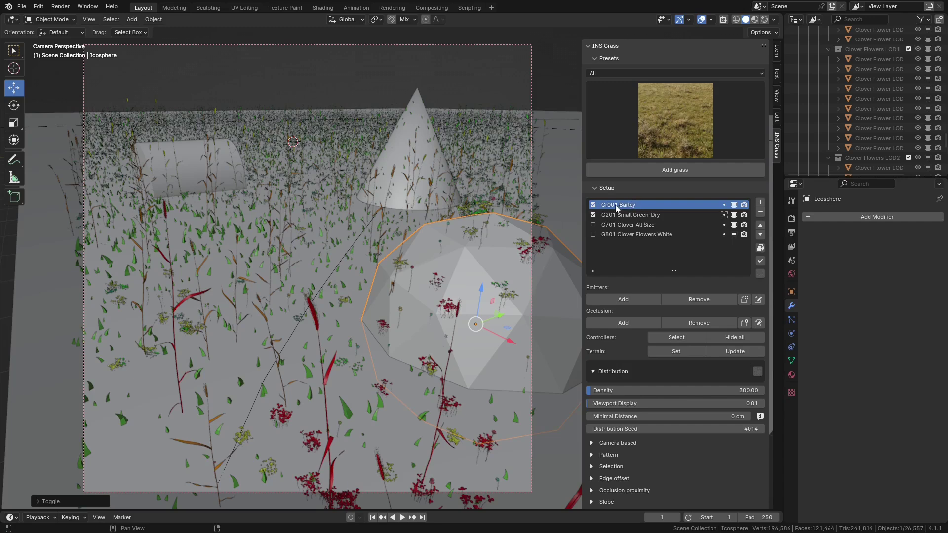
Step: Duplicate the Cr001 Barley and G201 Small Green-Dry layers, then delete the two .001 copies
left_click(760, 203)
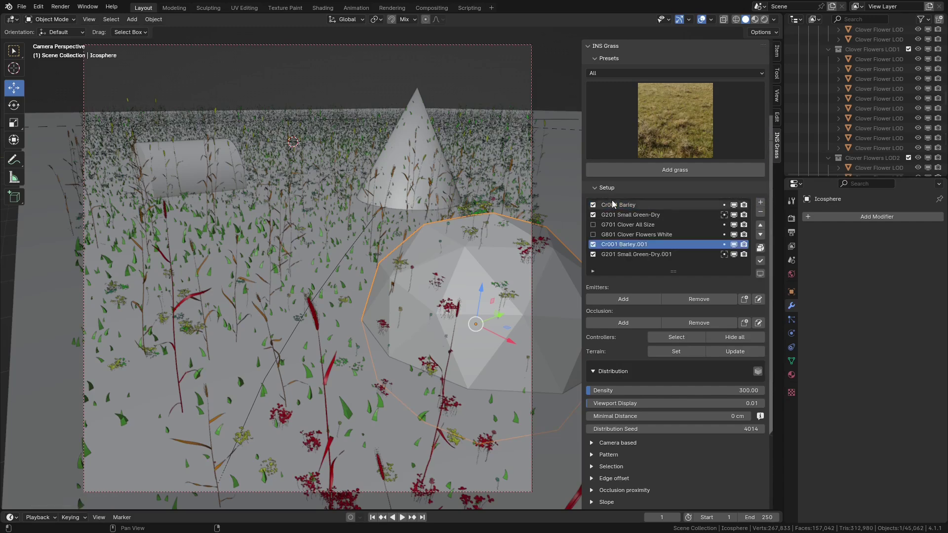
left_click(593, 205)
left_click(593, 215)
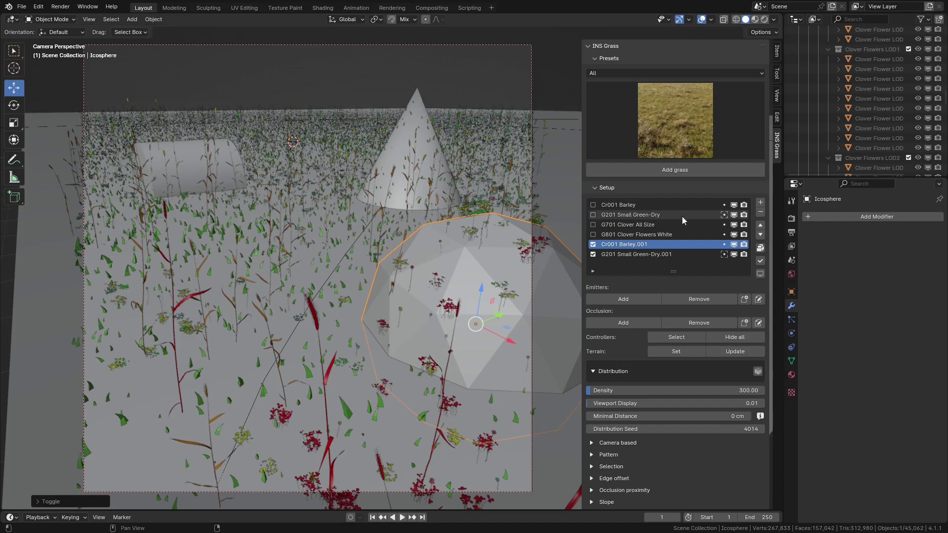
left_click(761, 213)
left_click(760, 213)
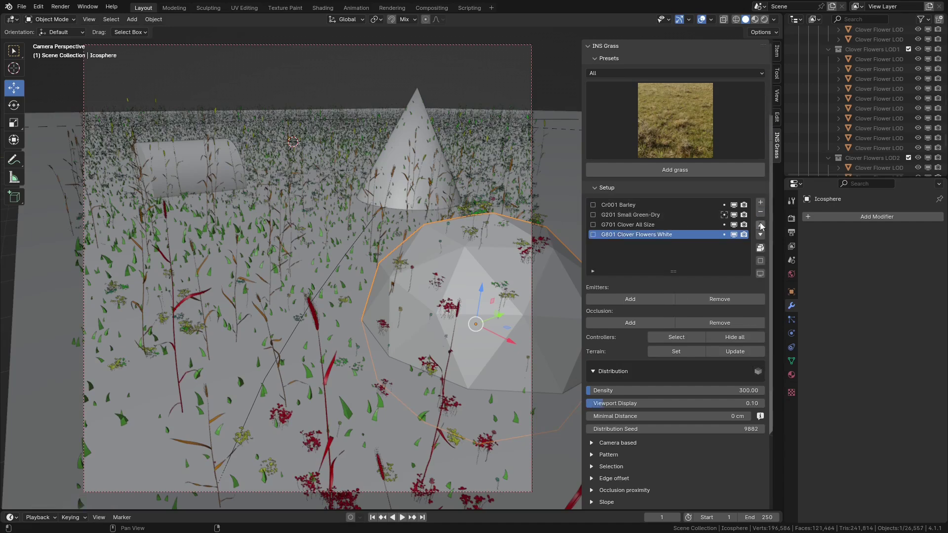
Step: With all four grass layers ticked, remove the ground plane as their emitter
left_click(760, 261)
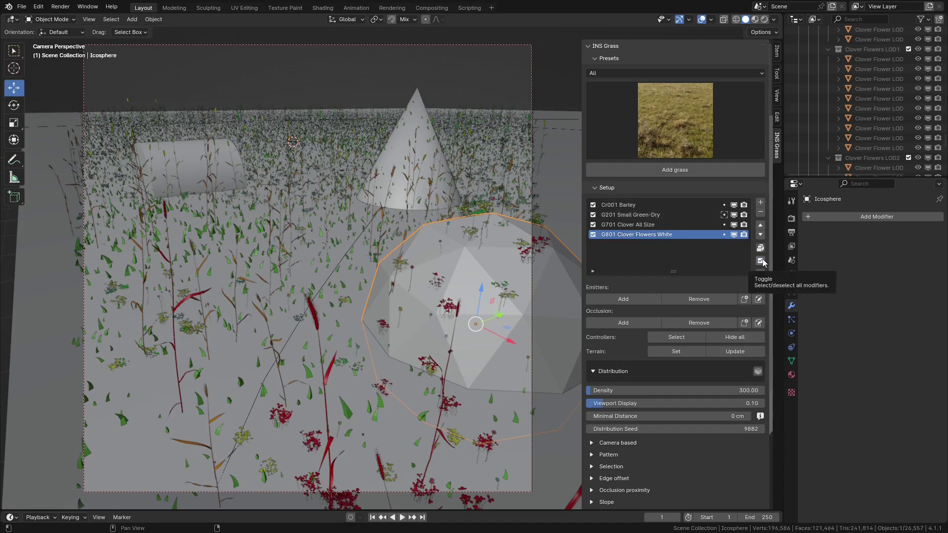
left_click(300, 270)
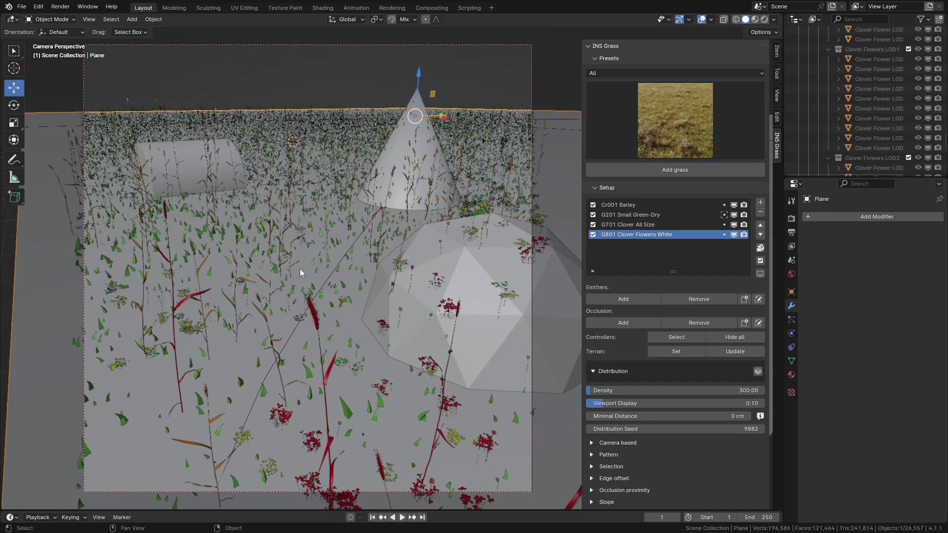
left_click(717, 300)
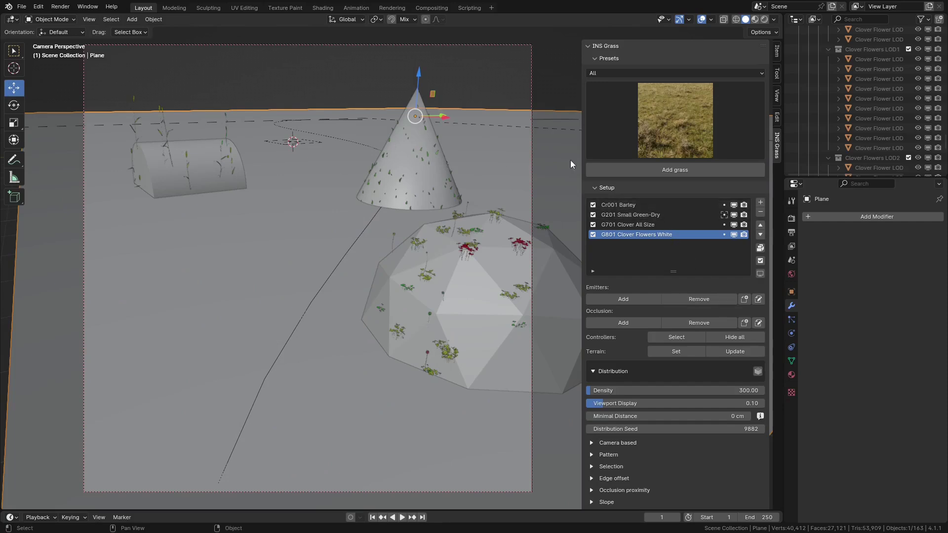
Step: Turn the four grass layers' viewport display off, then back on from G801 to Cr001 Barley
left_click(734, 205)
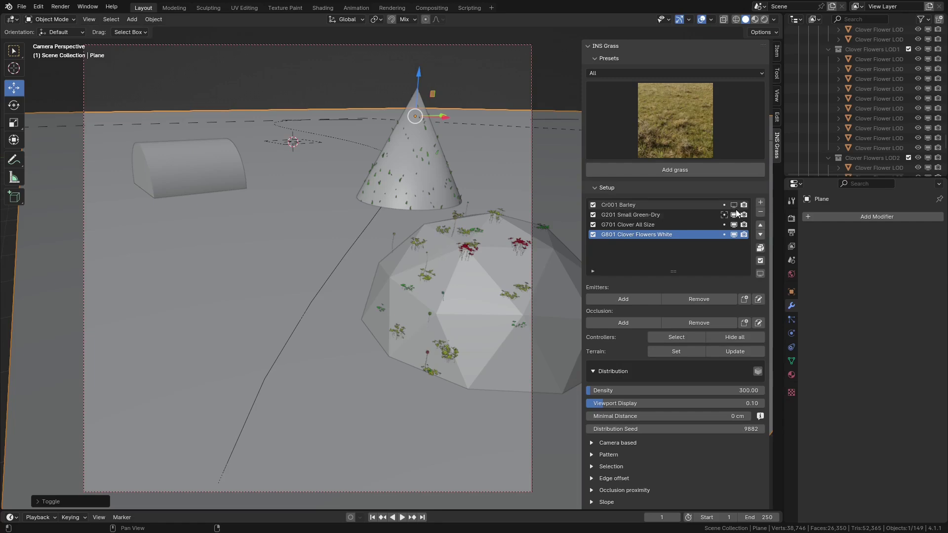
left_click(733, 224)
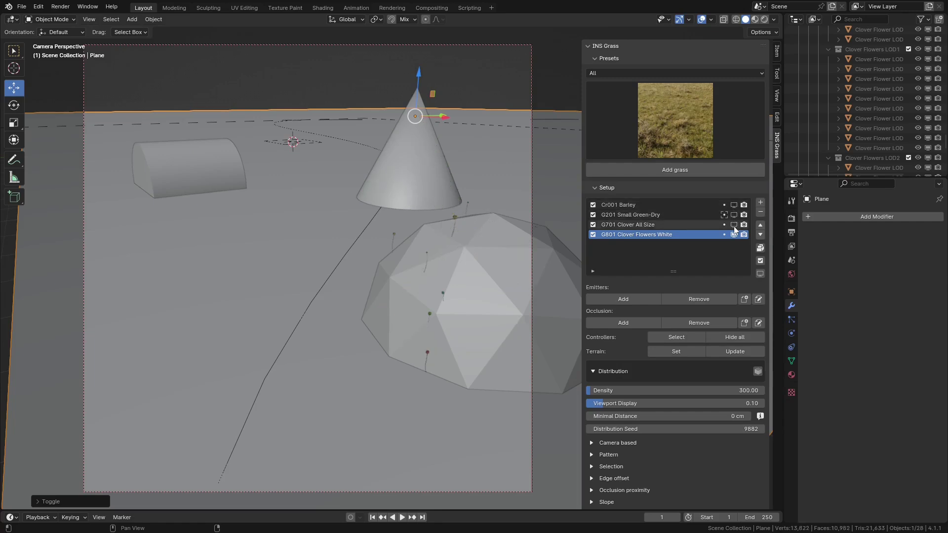
left_click(734, 234)
left_click(734, 235)
left_click(734, 225)
left_click(734, 215)
left_click(734, 205)
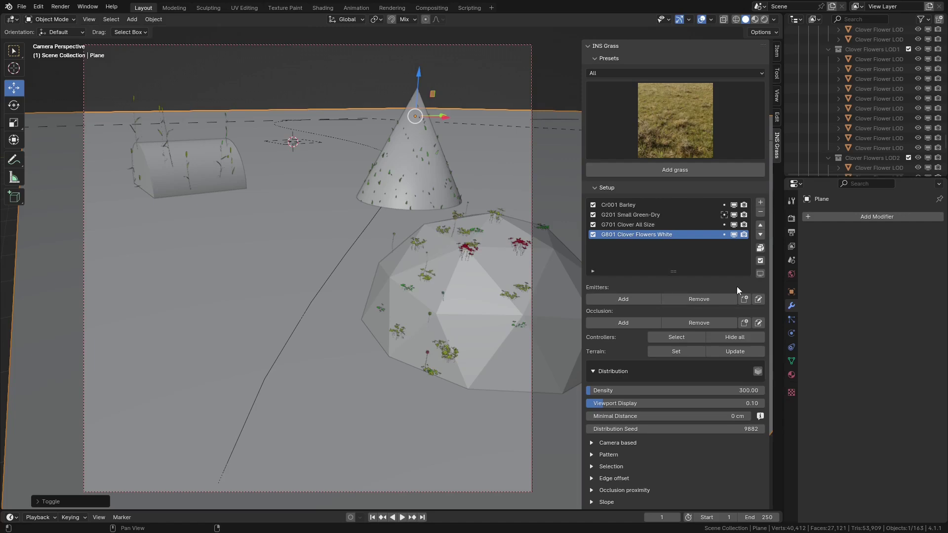
Step: Add the plane as an emitter, undo it, then replace the emitters so grass grows only on the dome
left_click(745, 300)
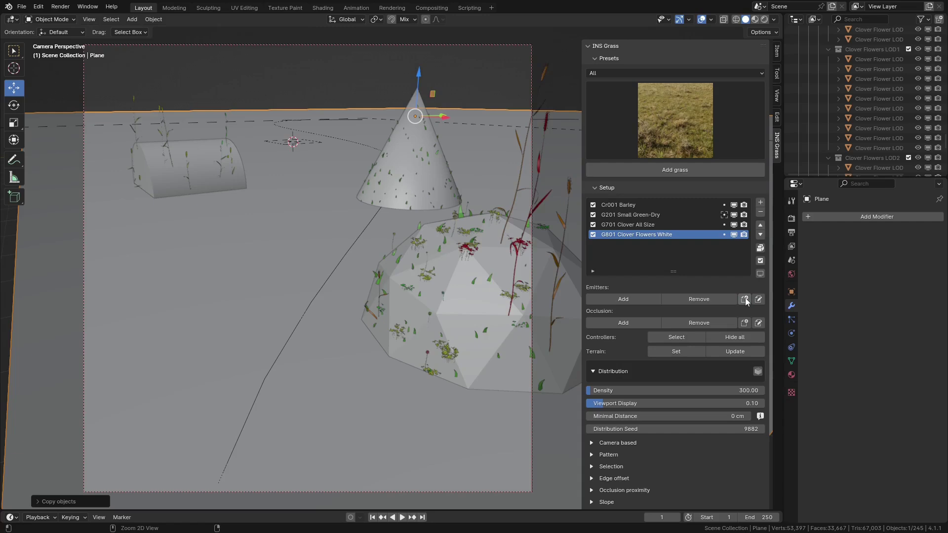
key("ctrl+z")
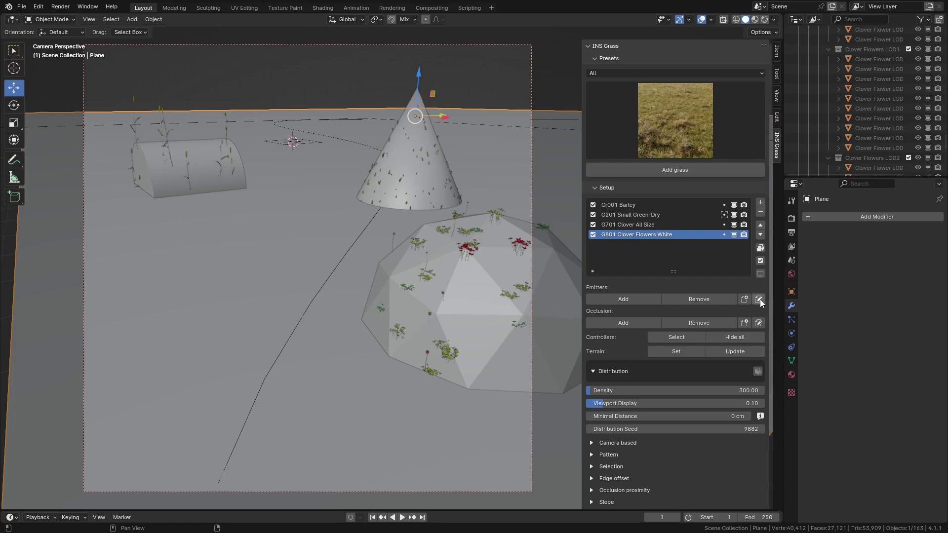
left_click(758, 300)
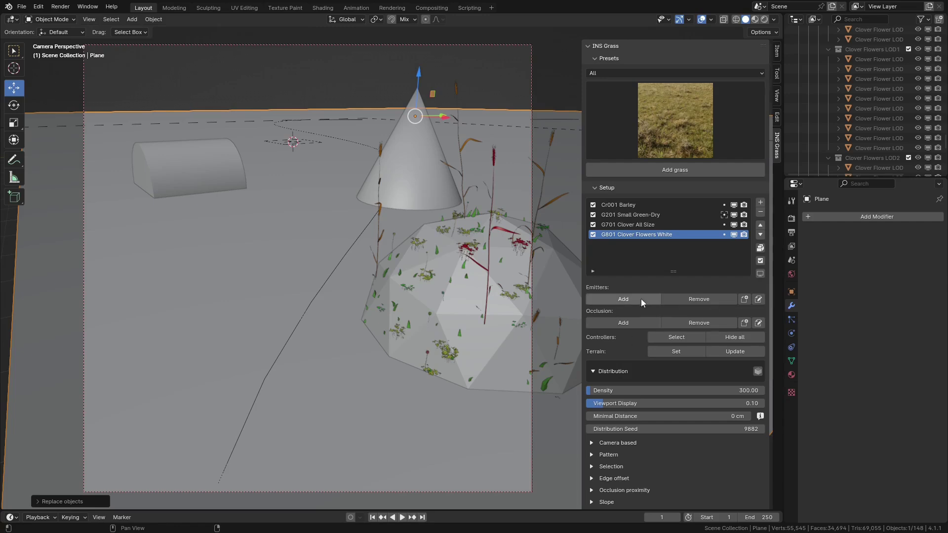
Step: Expand the layer's Rotation and Repulsion settings
scroll(671, 309, "down", 4)
scroll(642, 345, "down", 4)
left_click(595, 395)
scroll(642, 401, "down", 7)
left_click(595, 395)
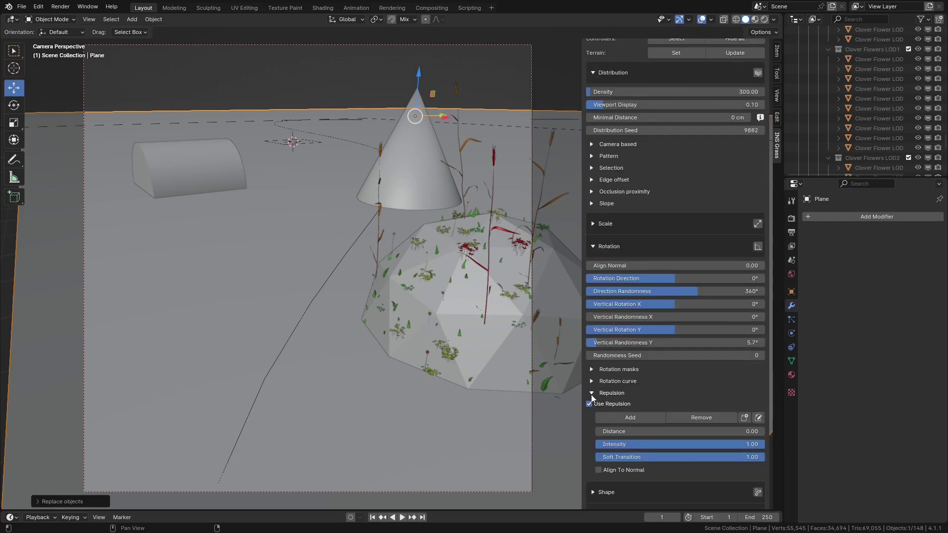
scroll(716, 373, "down", 3)
scroll(658, 354, "up", 18)
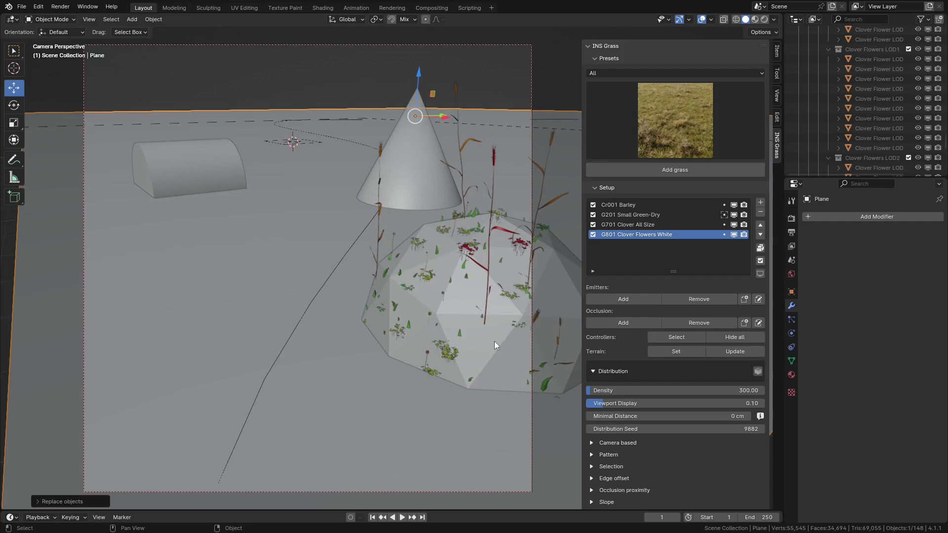
Step: Remove the dome as the grass emitter and add the ground plane instead
left_click(494, 342)
left_click(701, 297)
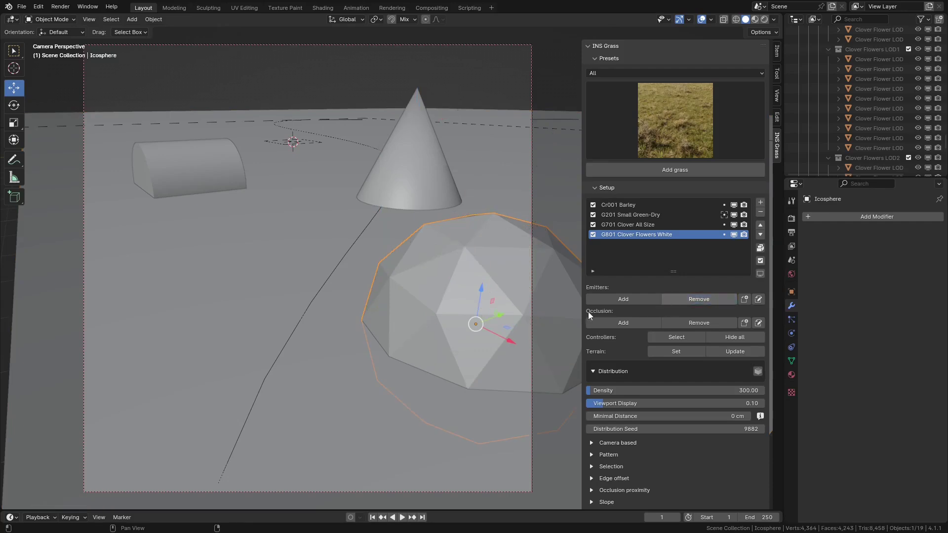
left_click(316, 386)
left_click(623, 299)
Step: Delete the dome, cone and cylinder
left_click(480, 266)
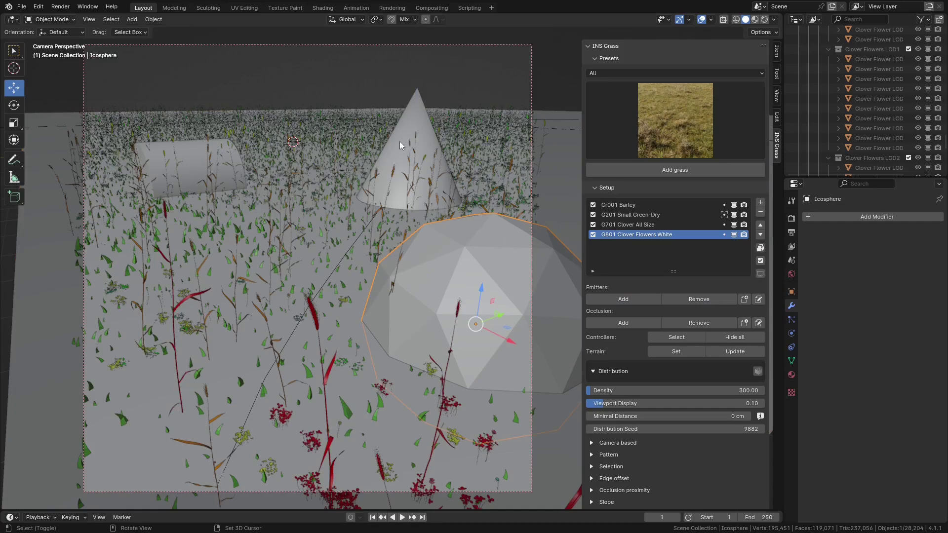
left_click(401, 143, "shift")
left_click(194, 160, "shift")
key("Delete")
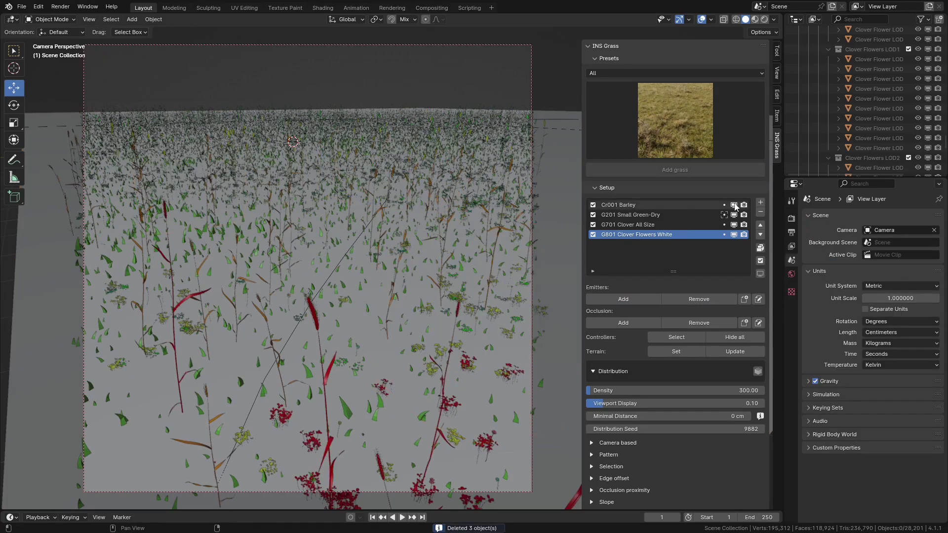
Step: Hide Cr001 Barley and G201 Small Green-Dry, make G701 Clover All Size active, and unmark G801
left_click(593, 205)
left_click(593, 215)
left_click(636, 224)
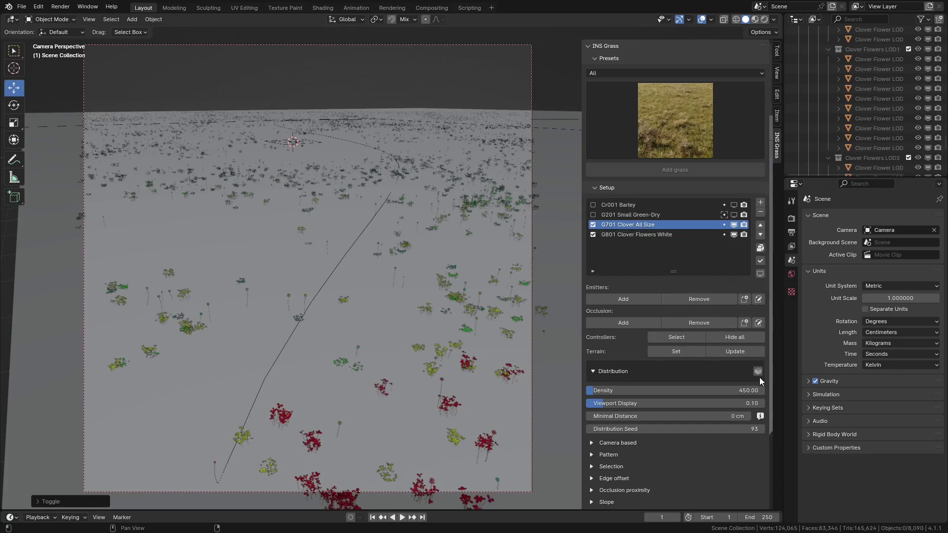
scroll(757, 366, "down", 6)
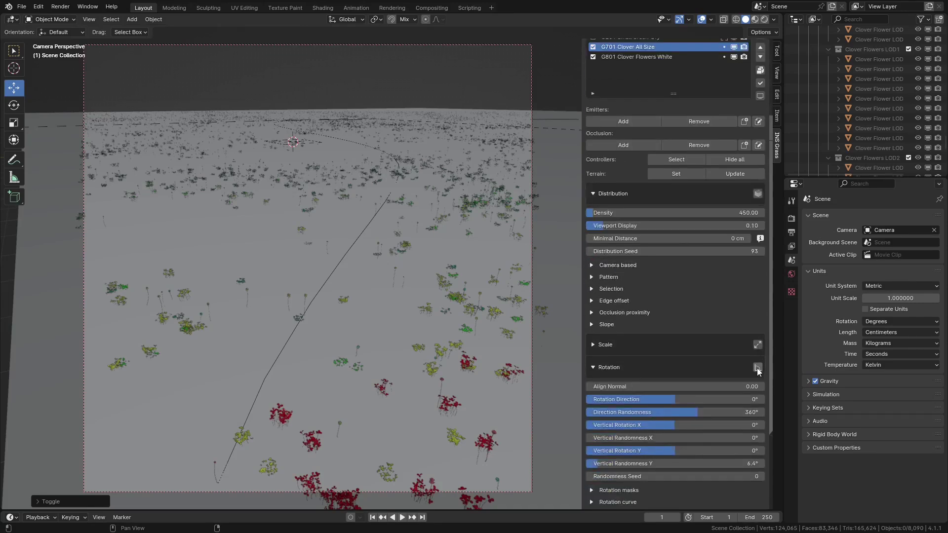
scroll(758, 342, "up", 6)
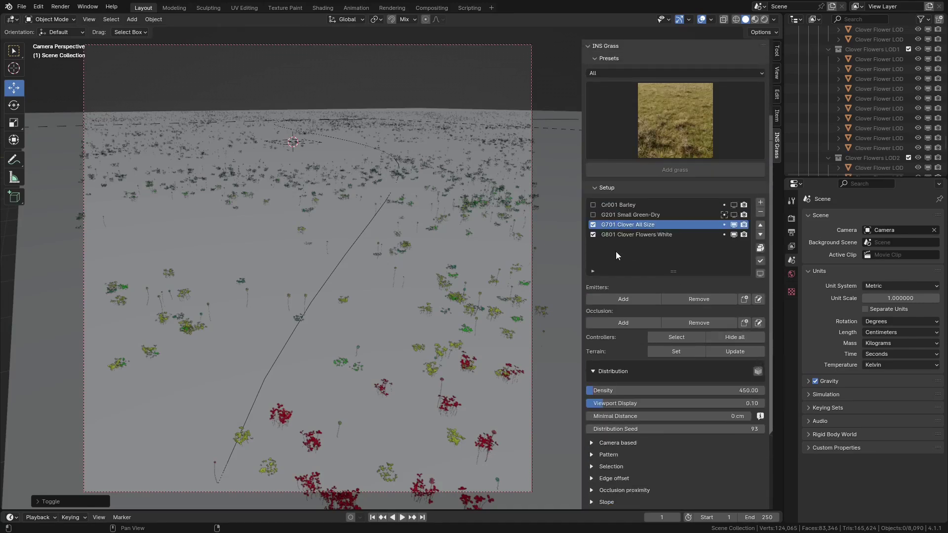
left_click(594, 234)
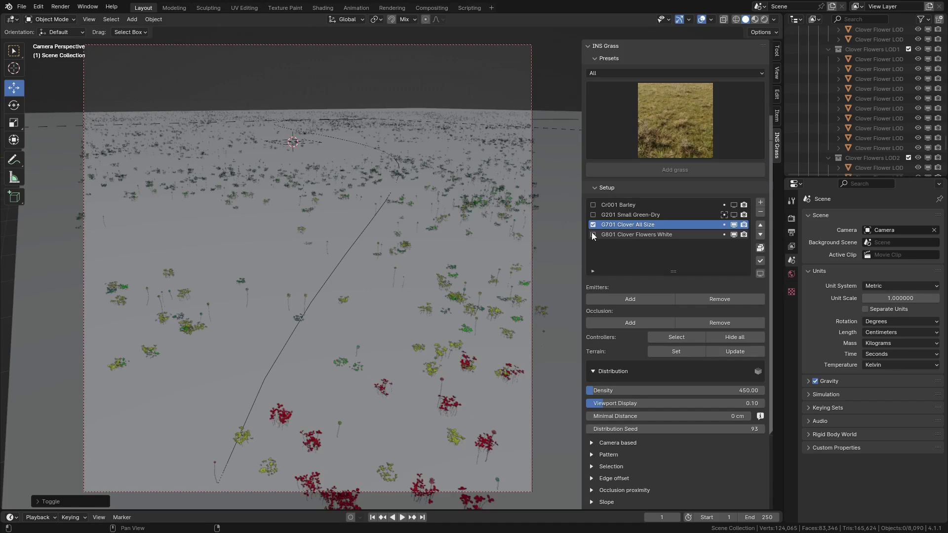
Step: Tick G801, expand Camera based, and copy G701 Clover All Size's settings onto G801, then verify them
left_click(593, 235)
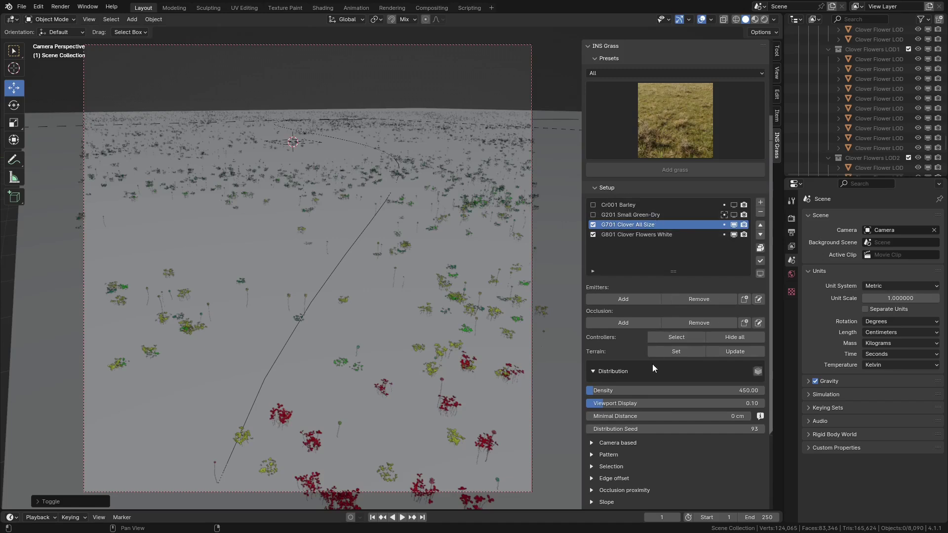
scroll(652, 370, "down", 3)
left_click(591, 364)
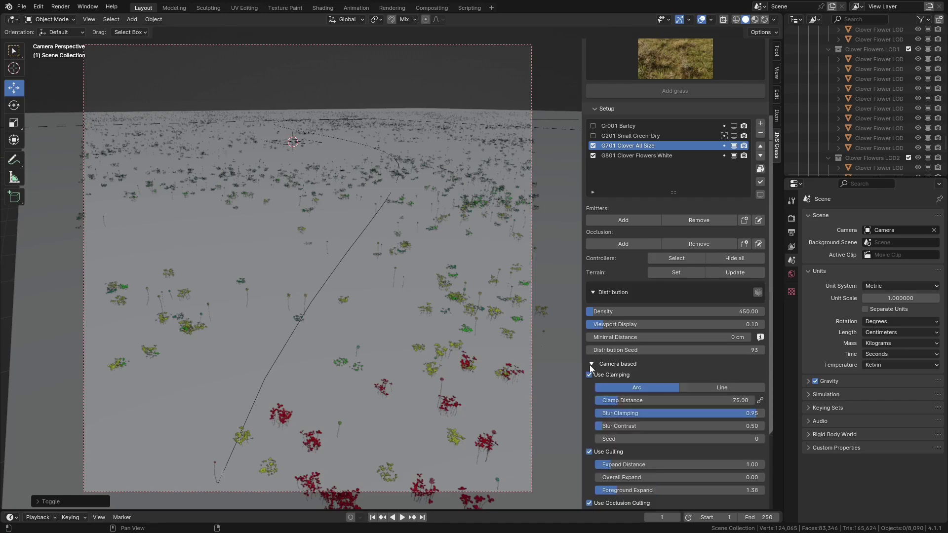
scroll(612, 365, "down", 3)
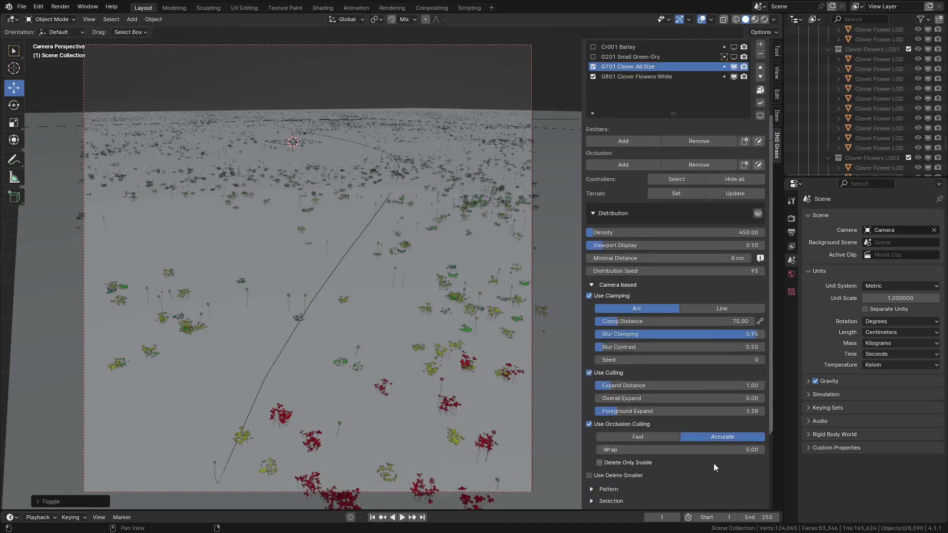
left_click(644, 76)
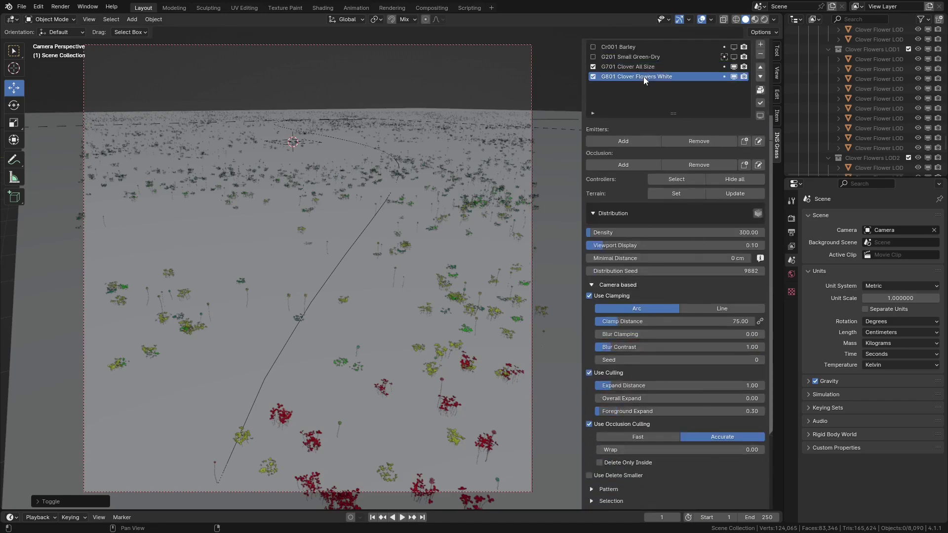
left_click(638, 66)
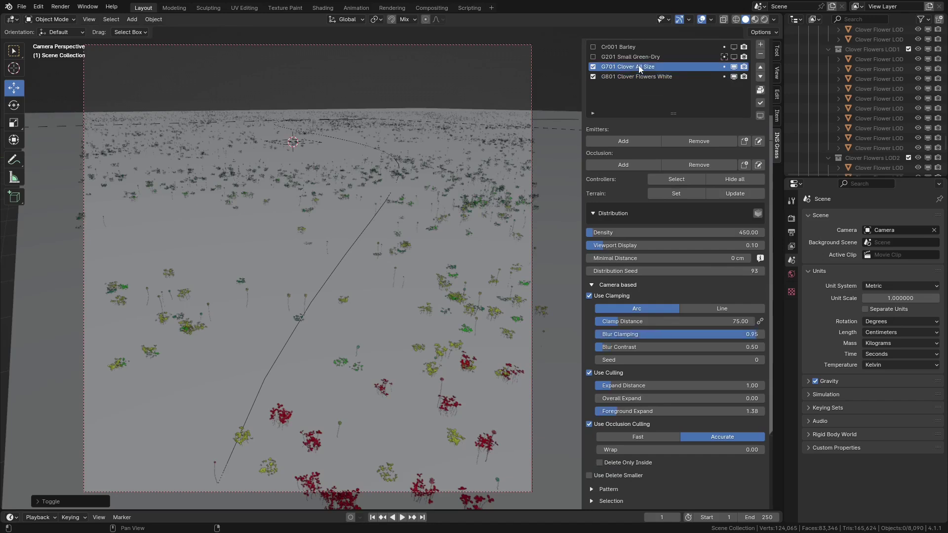
left_click(758, 214)
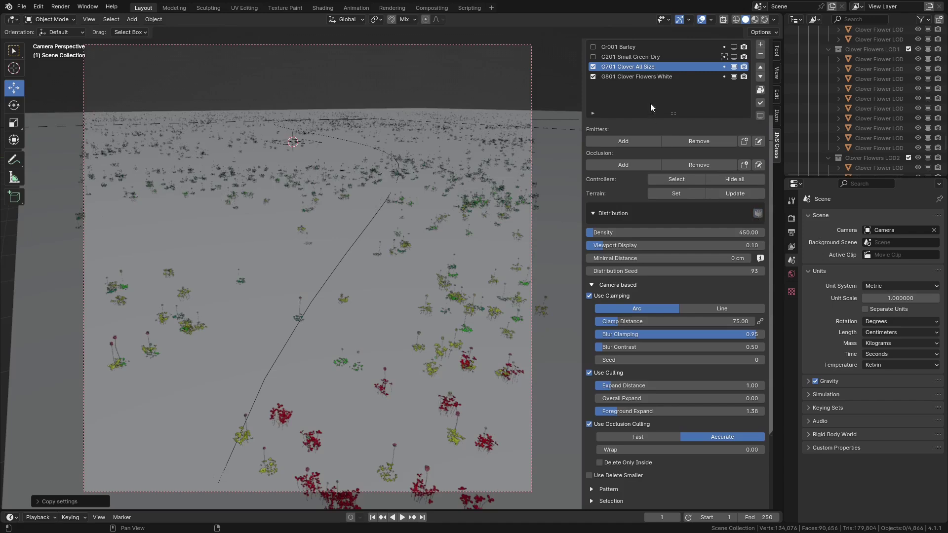
left_click(643, 75)
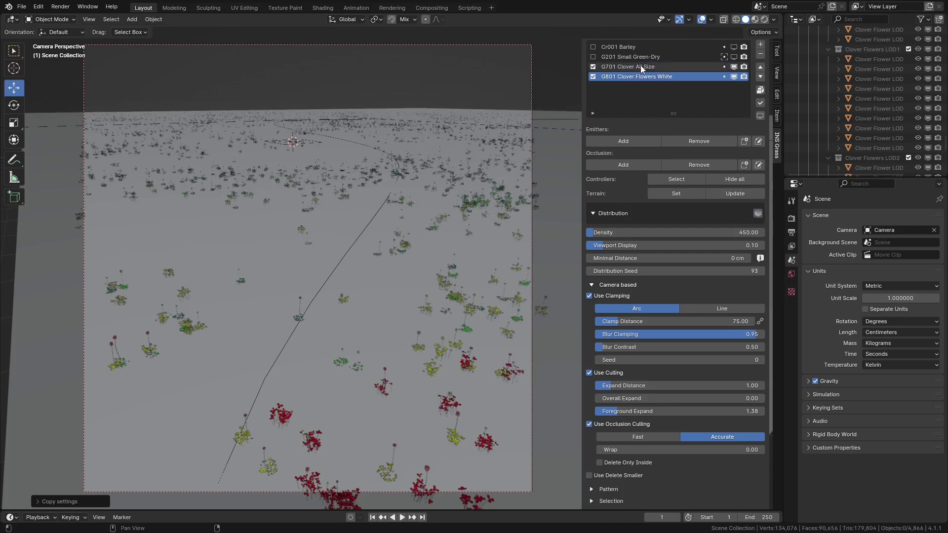
left_click(641, 65)
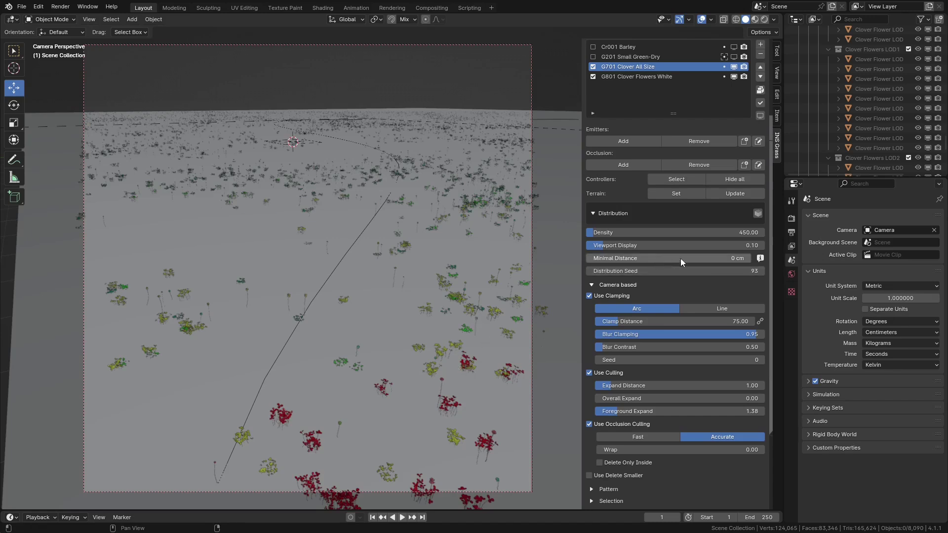
Step: Keep seed 93 and blur clamping 0.95, and unlink Clamp Distance to set viewport to 60
left_click(707, 271)
left_click(708, 270)
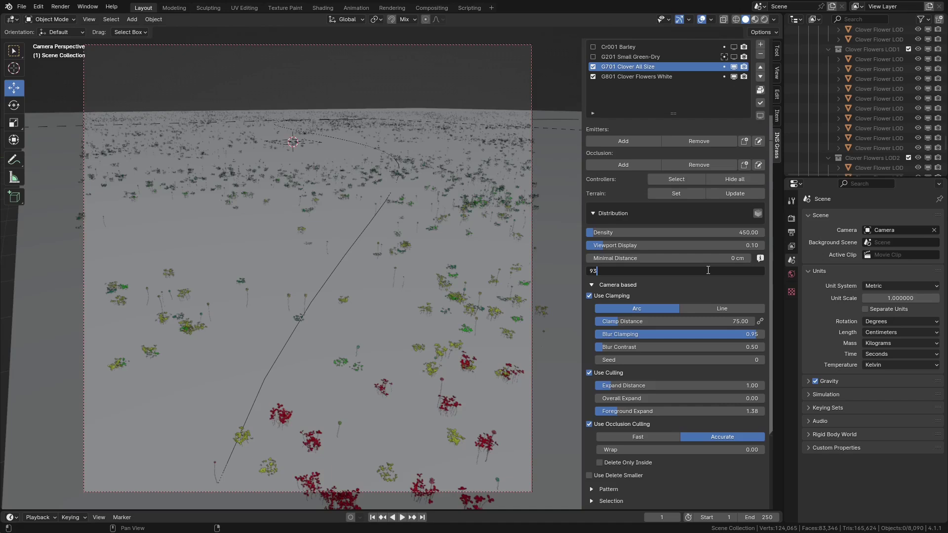
key("Return")
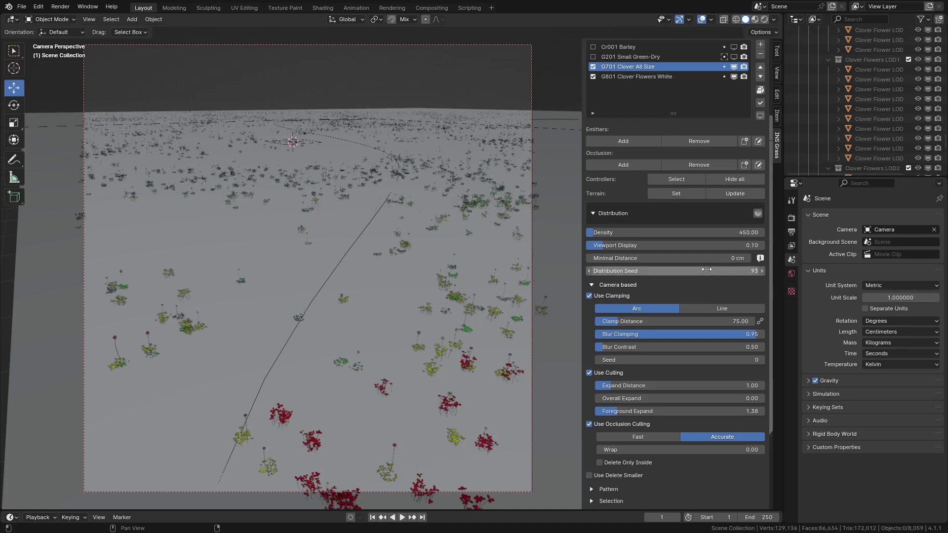
left_click(761, 321)
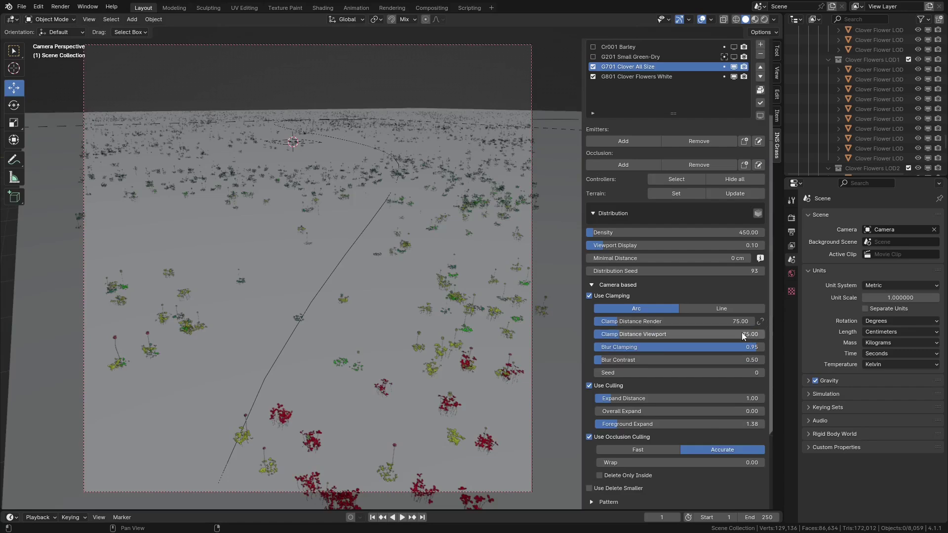
left_click(715, 334)
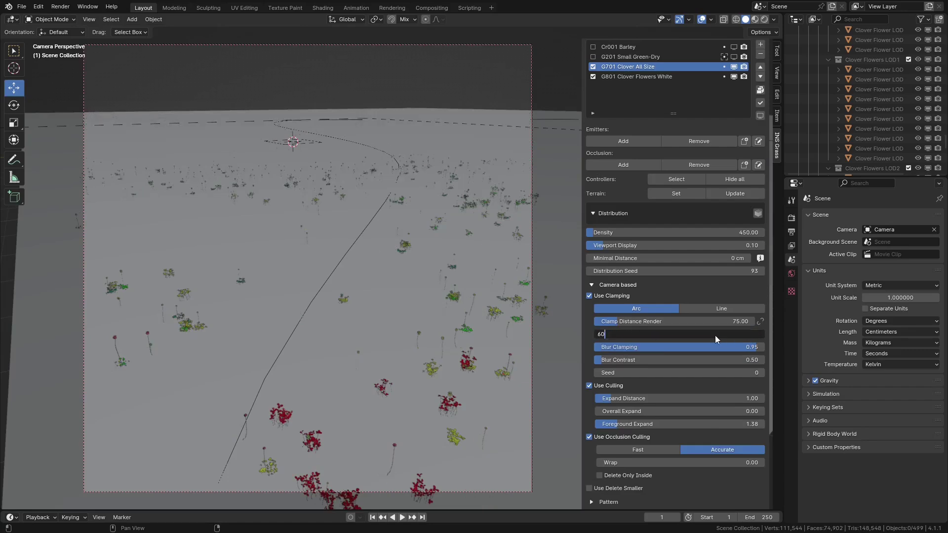
type("60")
key("Return")
left_click(730, 347)
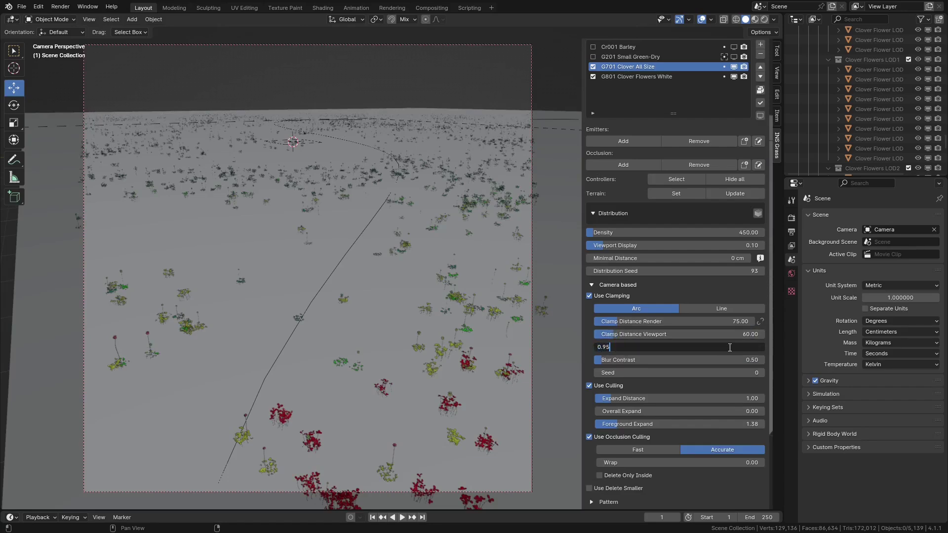
key("Return")
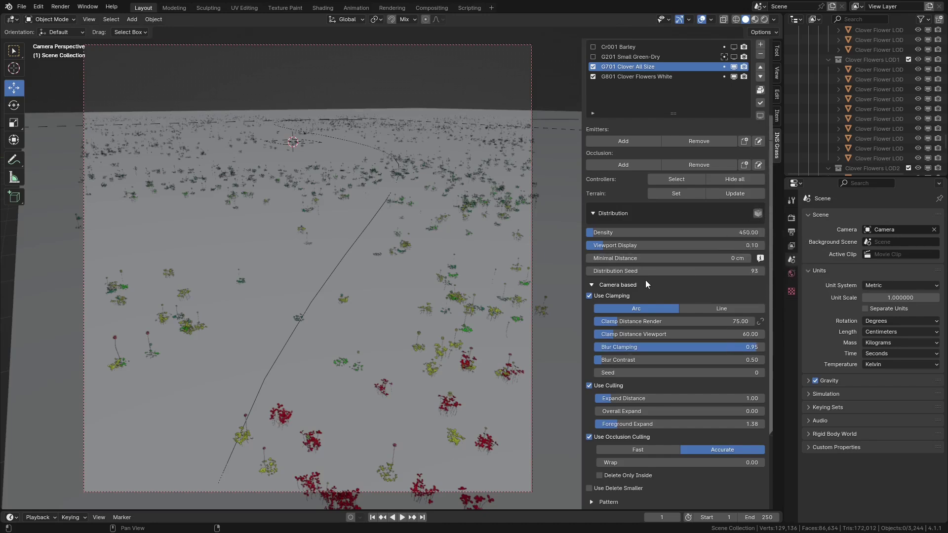
Step: Expand the Clover All Size layer's Pattern settings
scroll(645, 280, "down", 6)
scroll(651, 281, "down", 4)
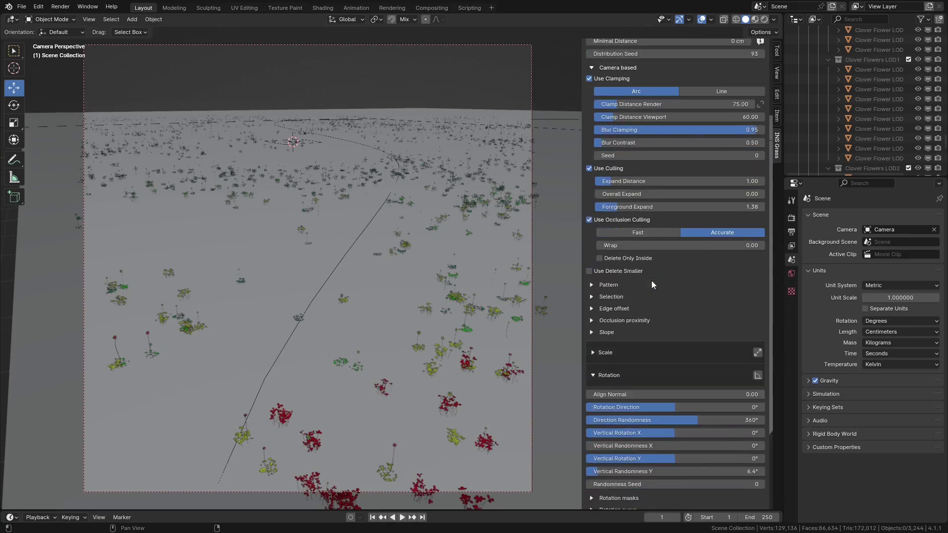
left_click(591, 285)
scroll(674, 280, "down", 5)
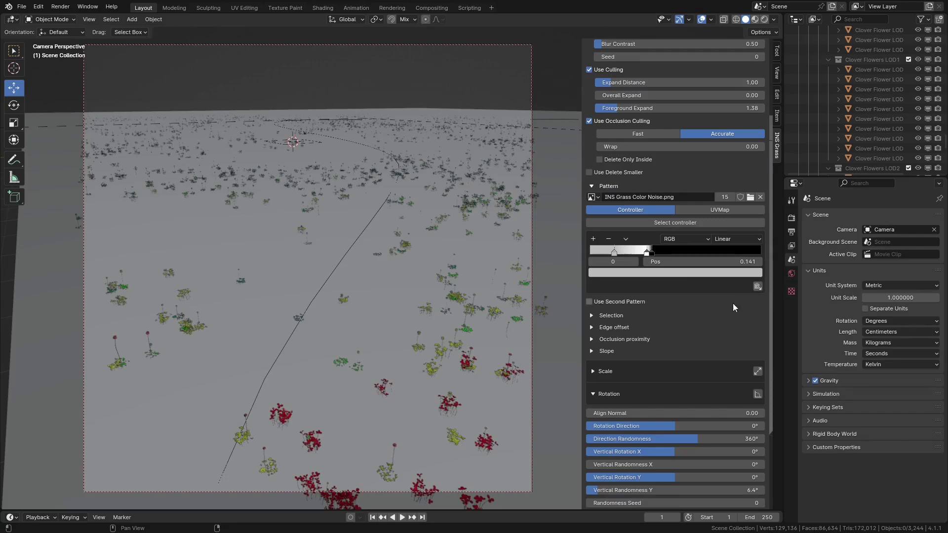
Step: Expand Color and ColorRamps to review the dryness, juiciness, variety and green-dry ramps
scroll(729, 306, "down", 10)
left_click(599, 459)
scroll(725, 408, "down", 10)
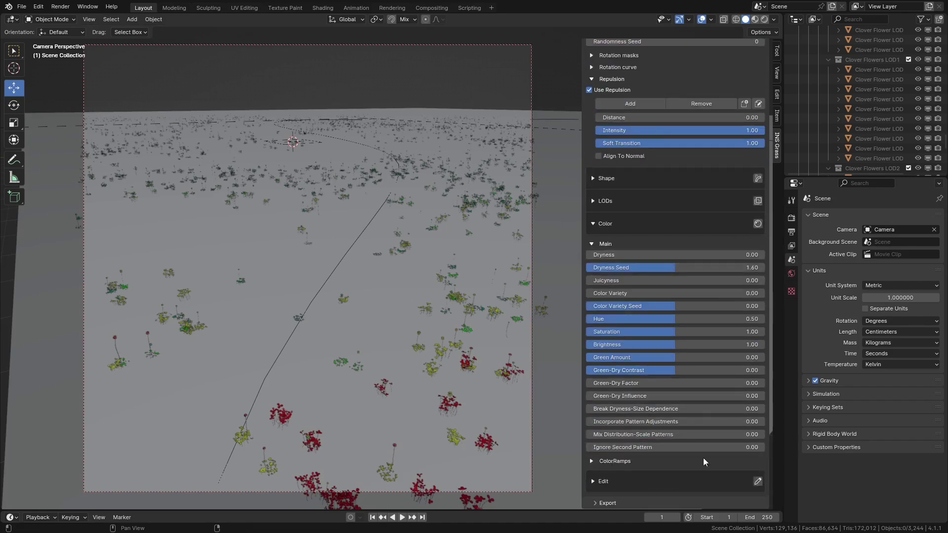
left_click(592, 461)
scroll(729, 355, "down", 1)
scroll(727, 353, "down", 14)
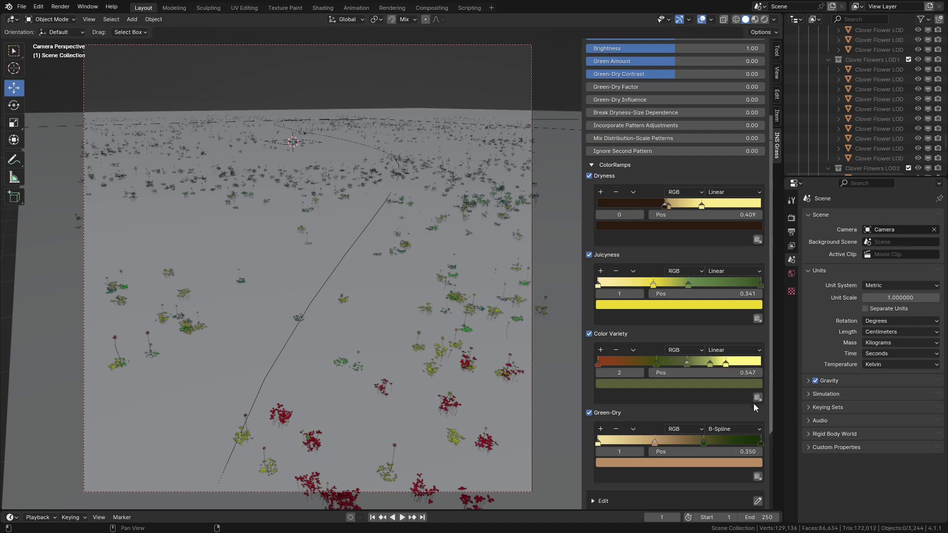
scroll(759, 457, "up", 15)
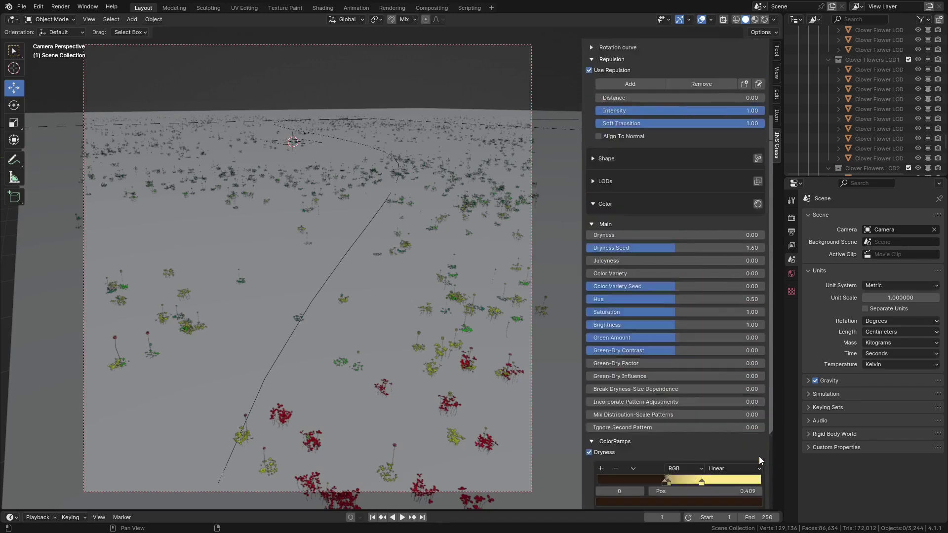
scroll(760, 456, "up", 19)
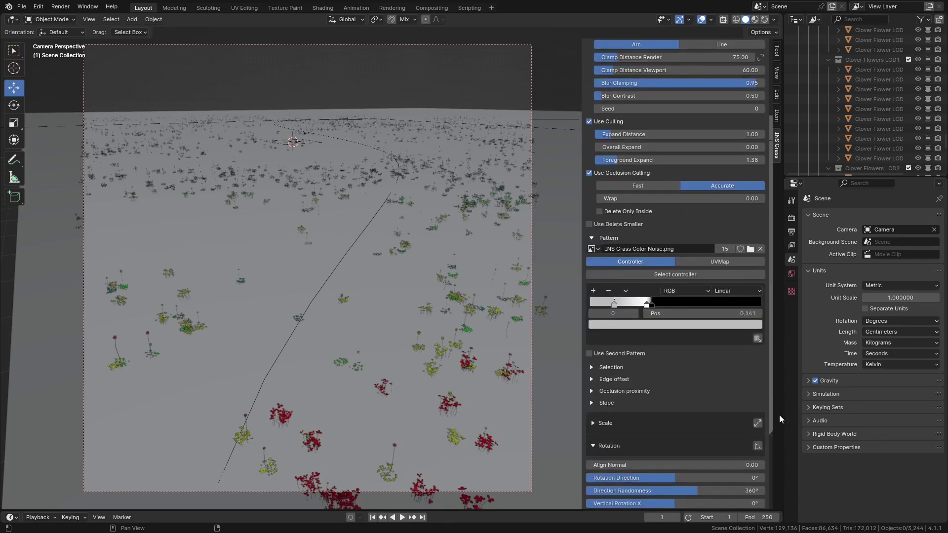
Step: Turn the Properties area into a 3D viewport with a widened INS Grass sidebar
left_click(796, 184)
left_click(493, 210)
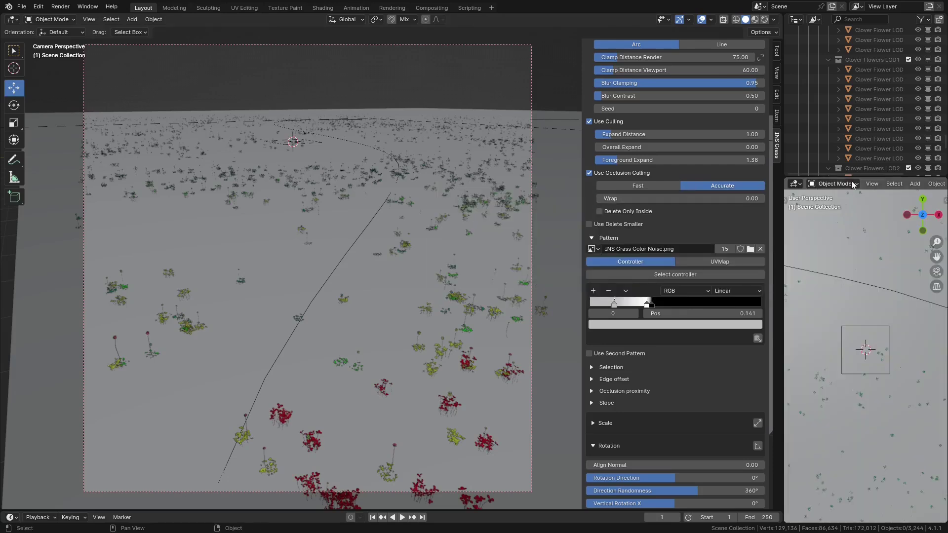
left_click(833, 183)
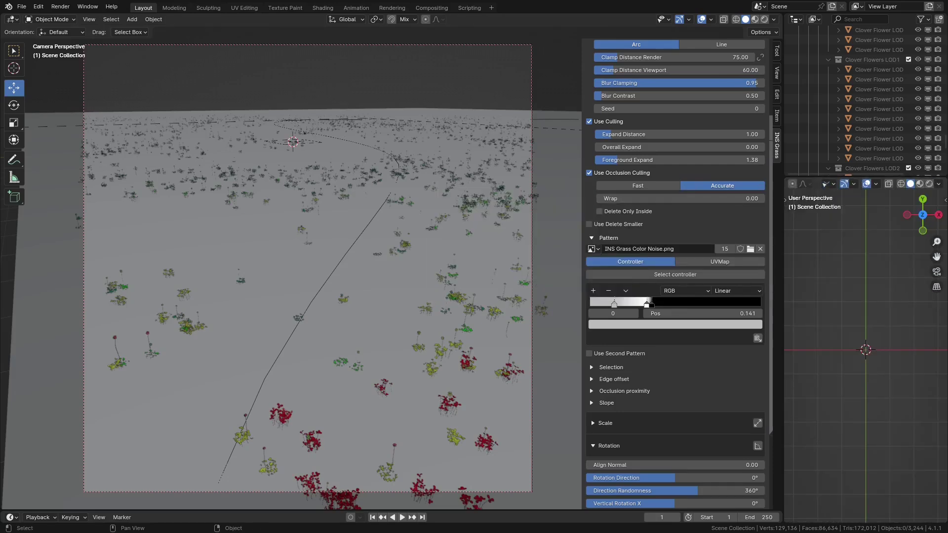
key("n")
left_click(942, 296)
left_click_drag(843, 319, 791, 314)
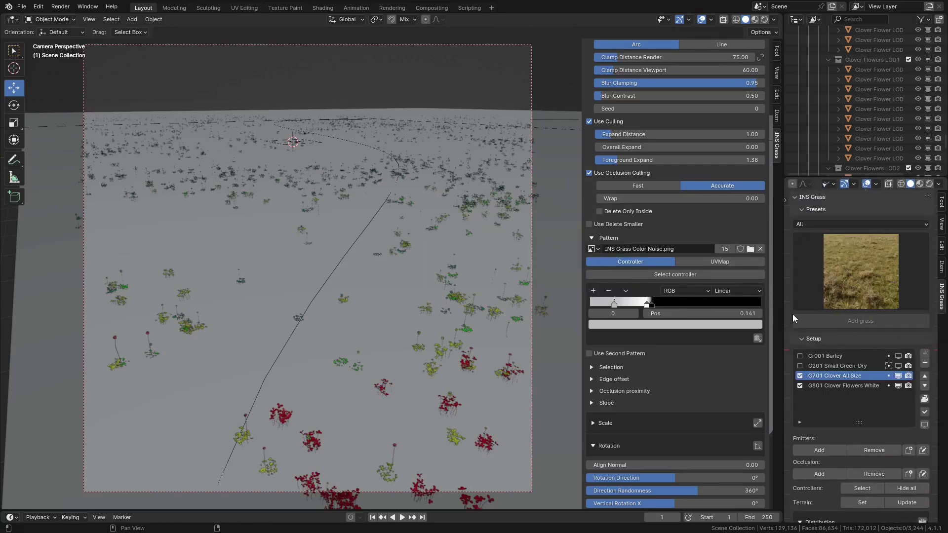
Step: Enable G201 Small Green-Dry, set its Clamp Distance to 25, and enter Viewport Display 0.2
left_click(888, 366)
left_click(830, 365)
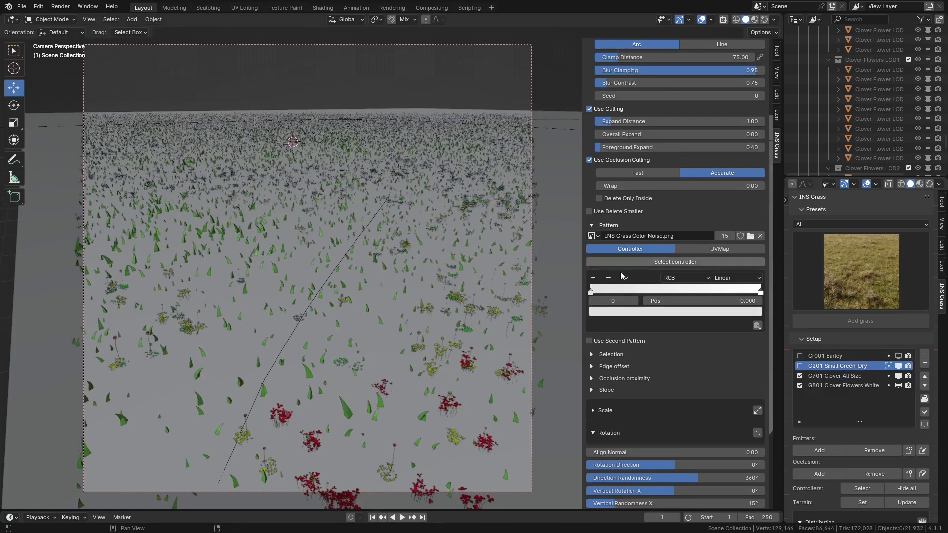
scroll(877, 390, "down", 10)
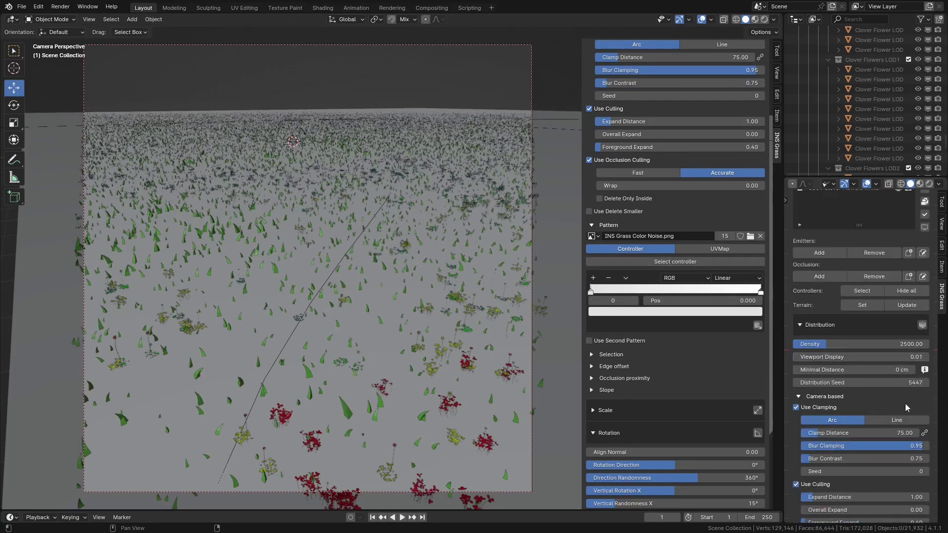
left_click(902, 433)
type("25")
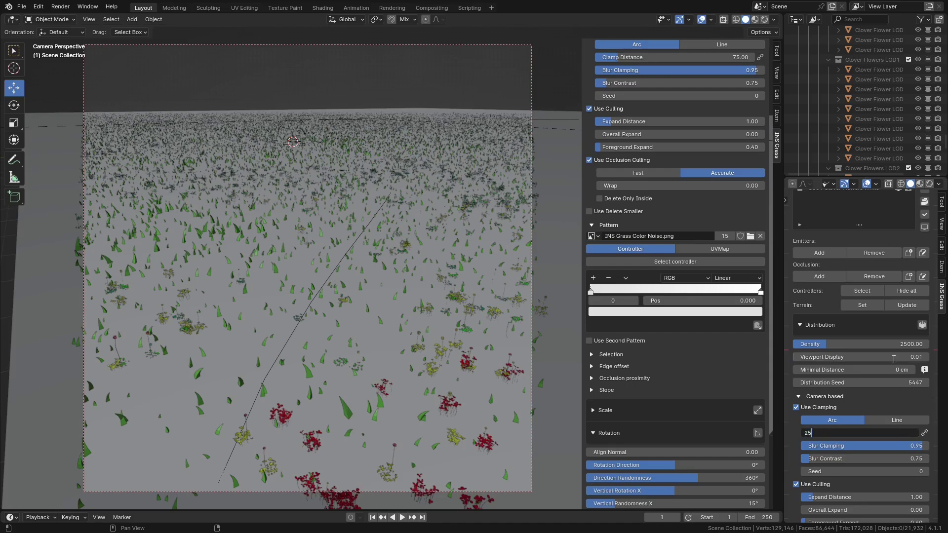
key("Return")
left_click(893, 356)
type("0.2")
Step: Confirm Viewport Display 0.2 and copy Clover All Size's settings onto G201 Small Green-Dry
key("Return")
scroll(885, 325, "up", 6)
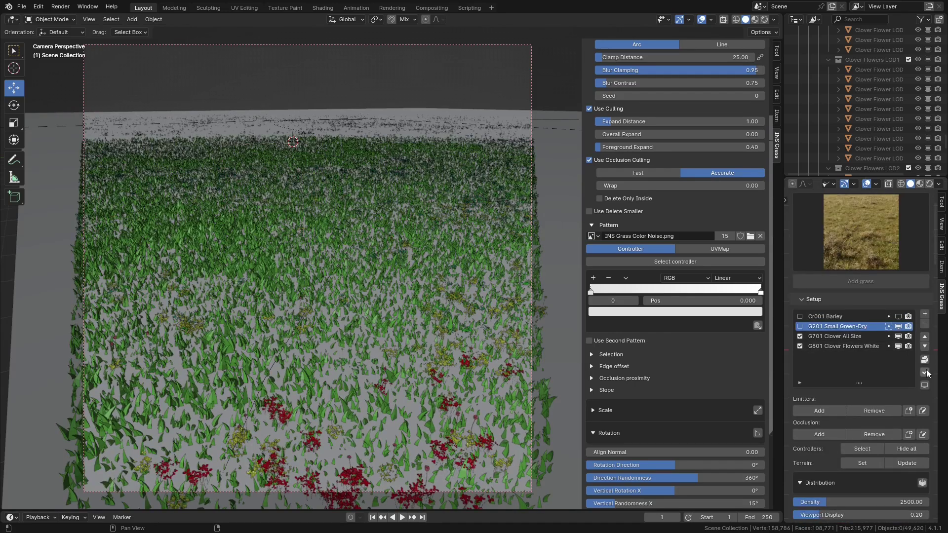
left_click(811, 336)
left_click(800, 326)
left_click(757, 338)
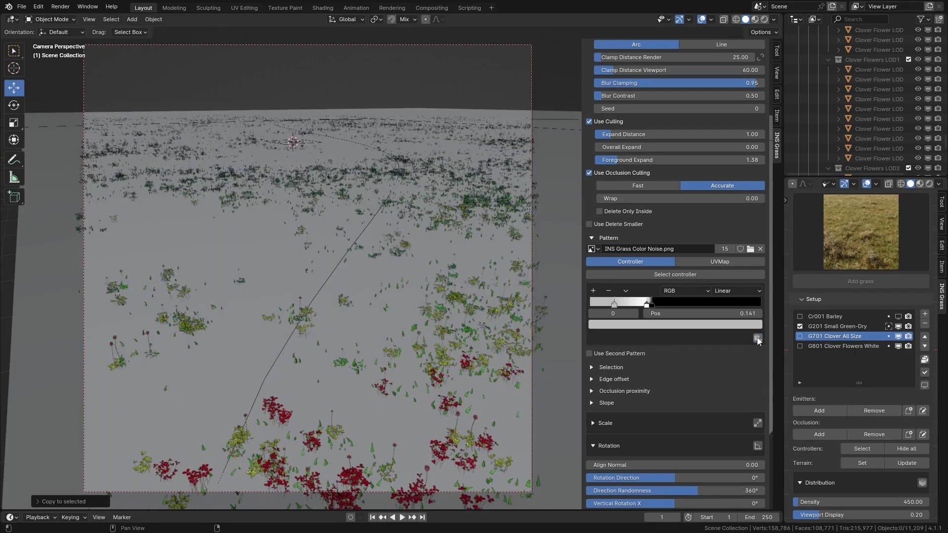
Step: Make G201 active and hide both clover layers in the viewport
left_click(839, 327)
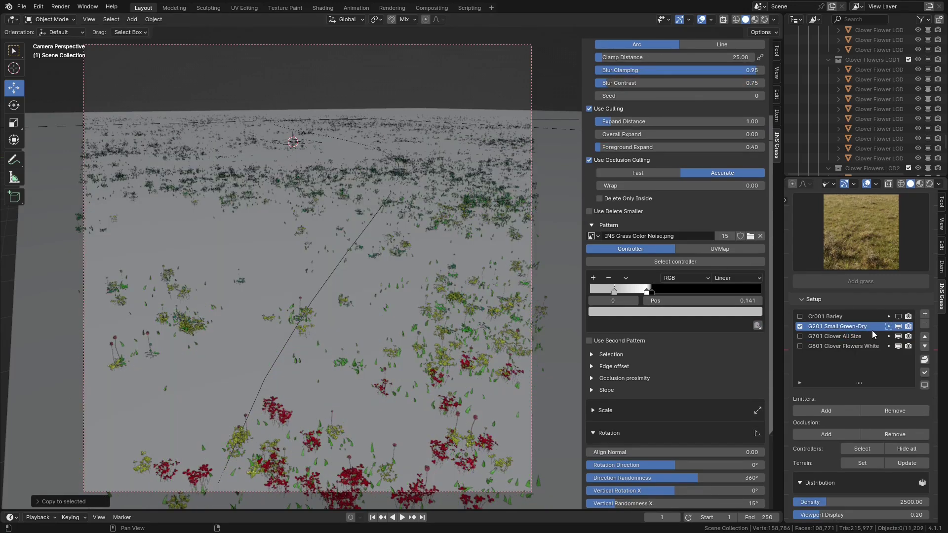
left_click_drag(899, 336, 898, 346)
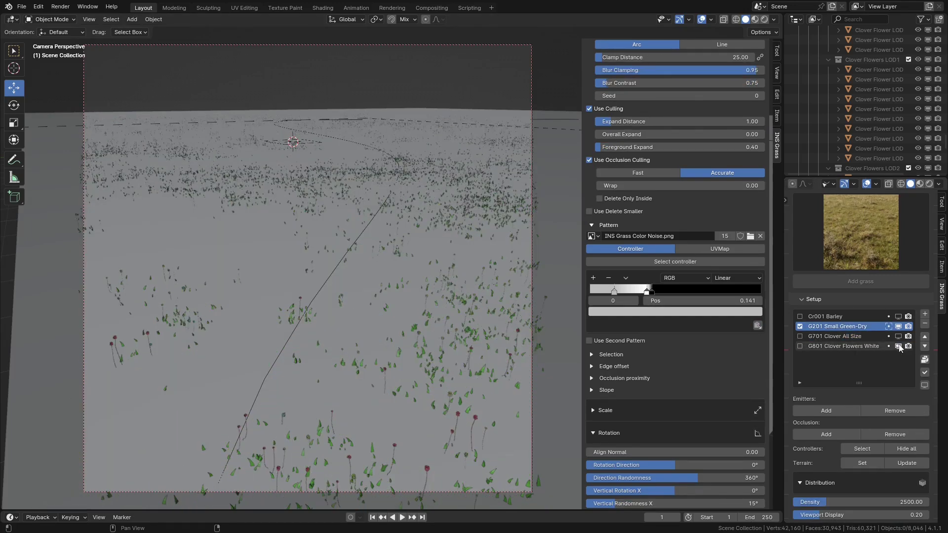
left_click(899, 346)
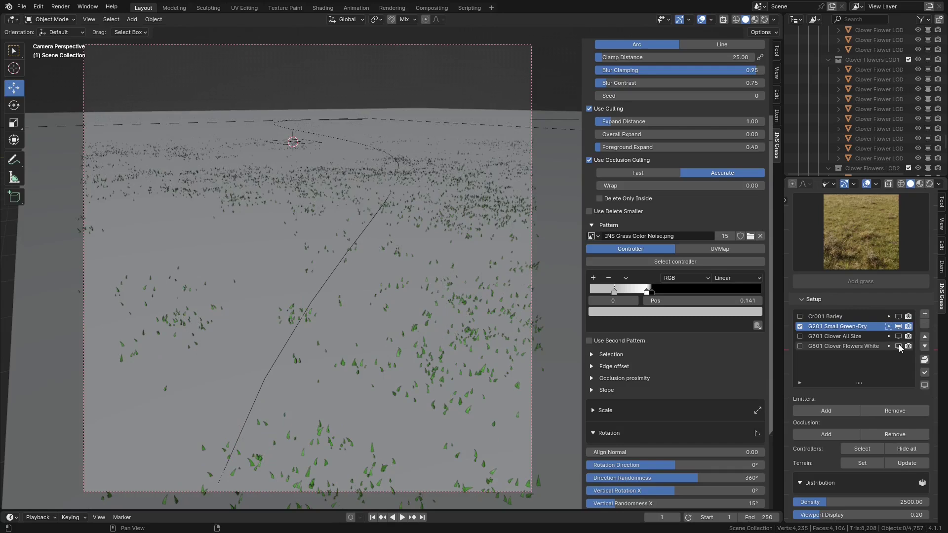
Step: Delete the grey pattern ramp stop and set another stop's colour Value to 1 (white)
left_click(608, 278)
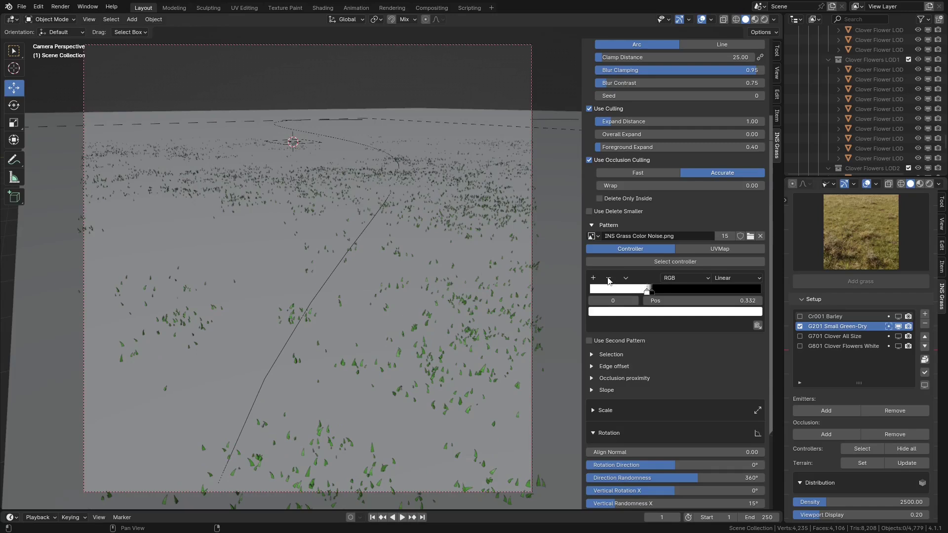
left_click(652, 296)
left_click(681, 314)
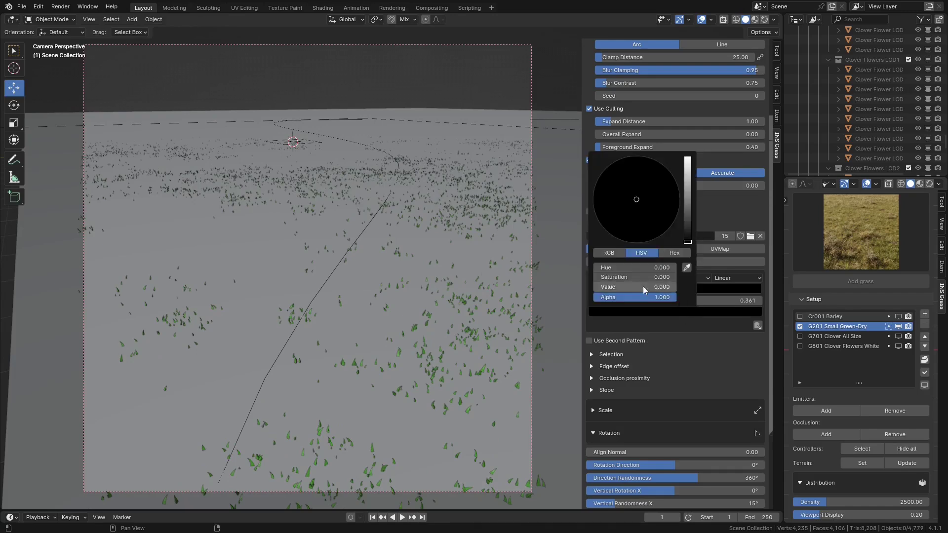
double_click(643, 287)
type("1")
key("Return")
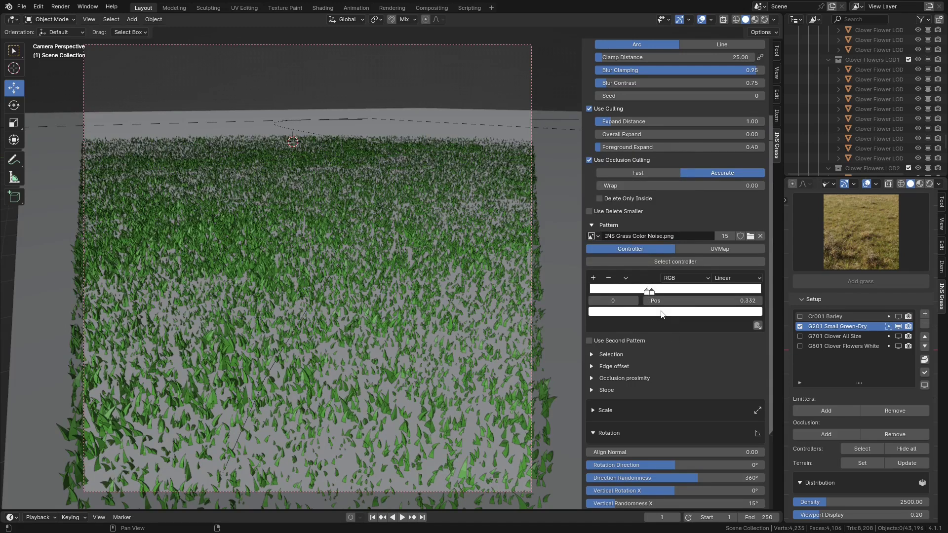
Step: Set the other ramp stop's Value to 0 (black) and show the clover flowers again
left_click(663, 314)
double_click(623, 286)
type("0")
key("Return")
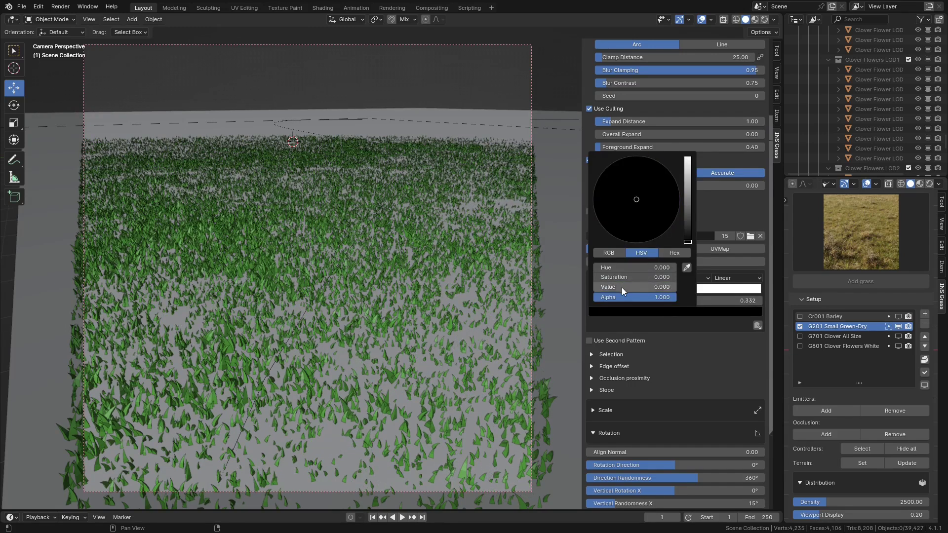
left_click(897, 347)
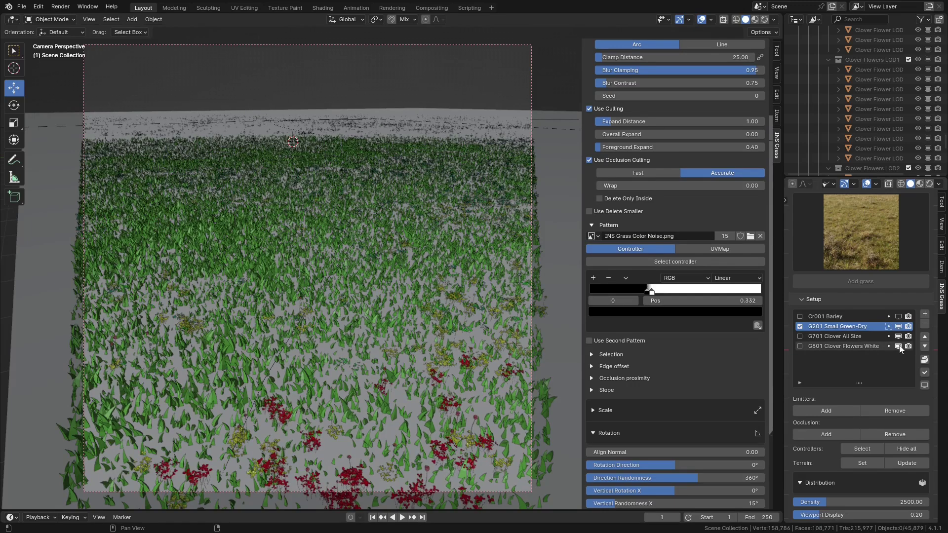
Step: Lower Small Green-Dry's Viewport Display to 0.05 and set Clamp Distance to 65
scroll(900, 349, "down", 7)
left_click_drag(864, 376, 844, 376)
left_click(885, 453)
type("65")
key("Return")
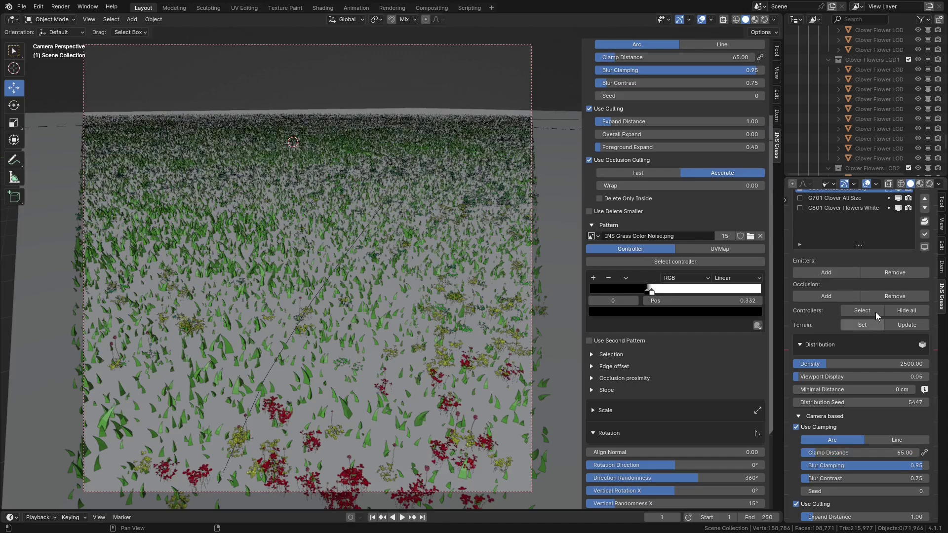
Step: Show Cr001 Barley in the viewport, make it active, and expand its Selection settings
scroll(876, 312, "up", 9)
left_click(898, 356)
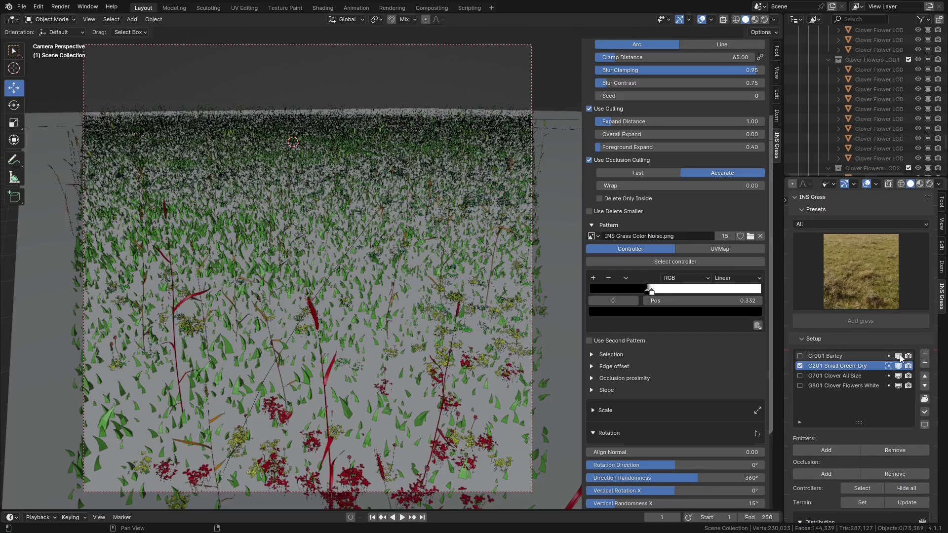
left_click(831, 357)
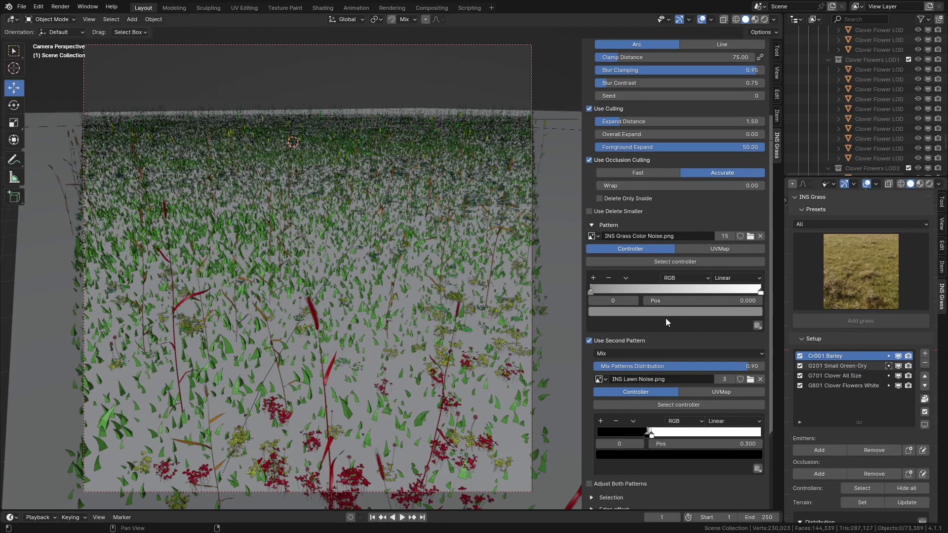
scroll(666, 322, "down", 8)
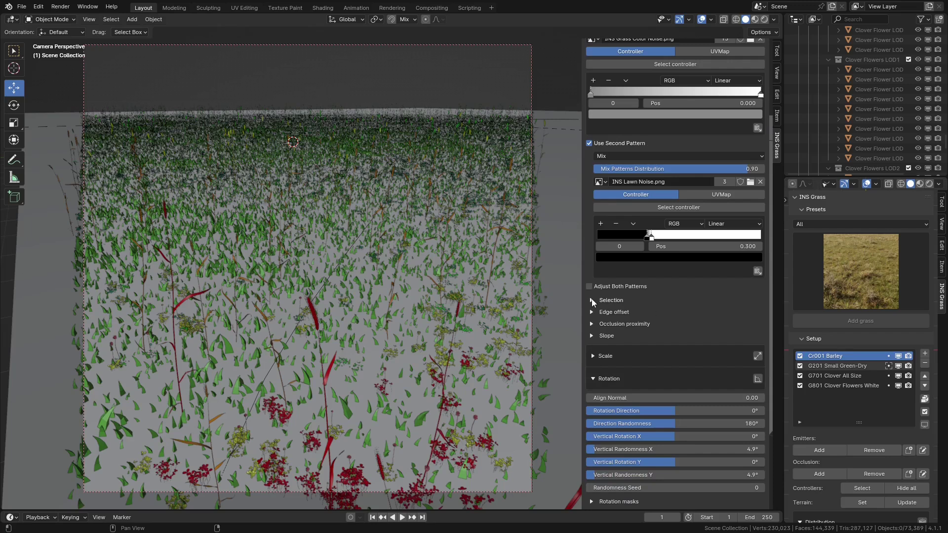
left_click(592, 300)
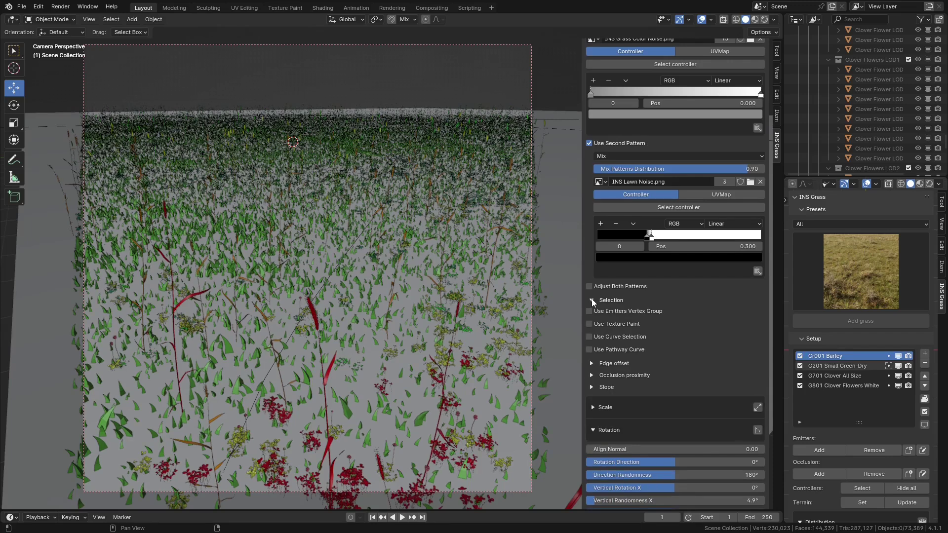
Step: Enable Use Curve Selection for the barley with the BézierCurve as boundary, keeping Subtract
left_click(588, 337)
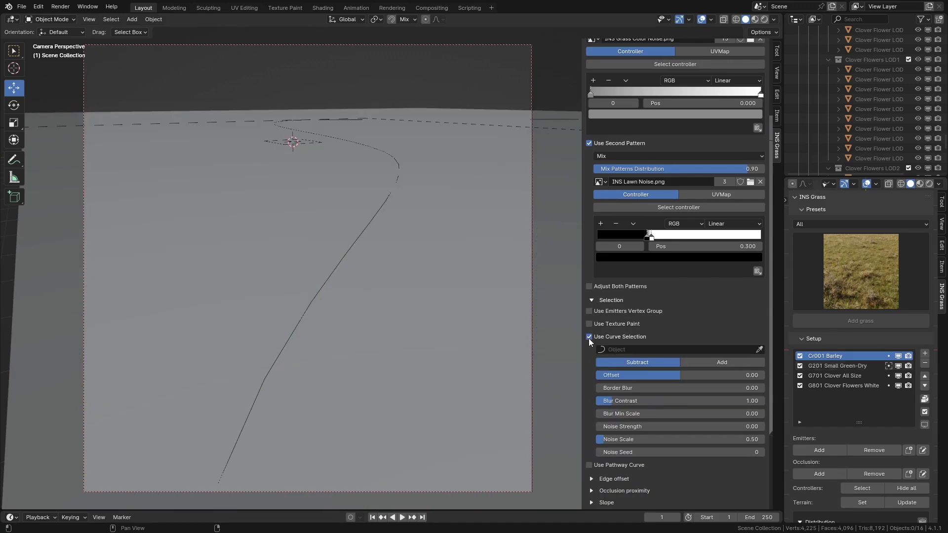
left_click(759, 349)
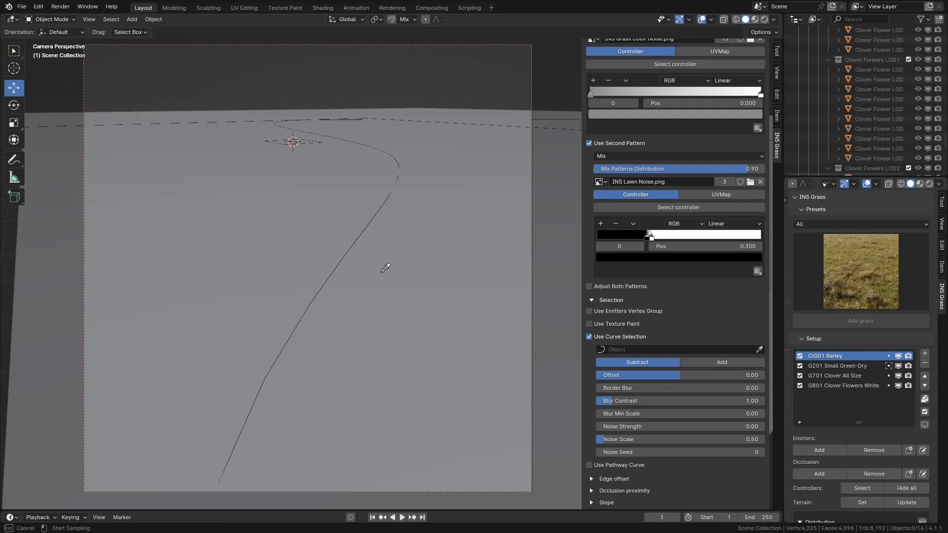
left_click(345, 254)
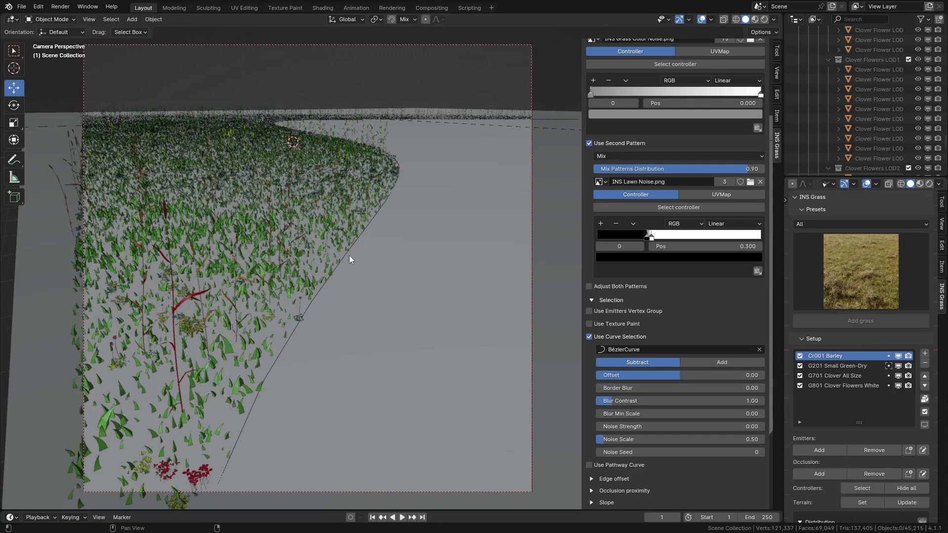
left_click(715, 361)
left_click(925, 412)
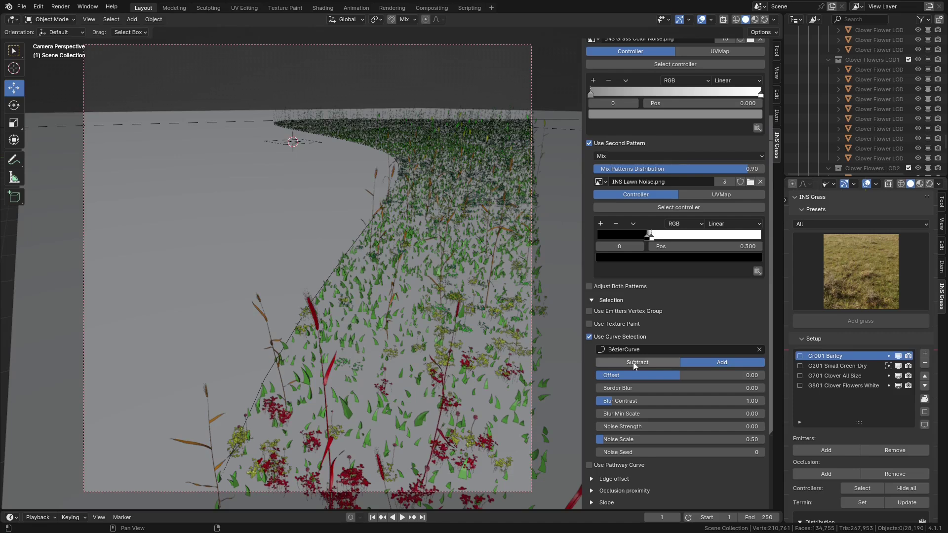
left_click(634, 364)
Step: Adjust the curve boundary Offset and Noise Strength to give the barley a noisy edge
left_click(925, 412)
left_click_drag(711, 375, 597, 389)
mouse_move(607, 427)
left_mouse_down()
mouse_move(656, 425)
mouse_move(597, 414)
left_mouse_up()
left_click_drag(679, 375, 713, 375)
scroll(680, 375, "down", 5)
scroll(683, 363, "down", 20)
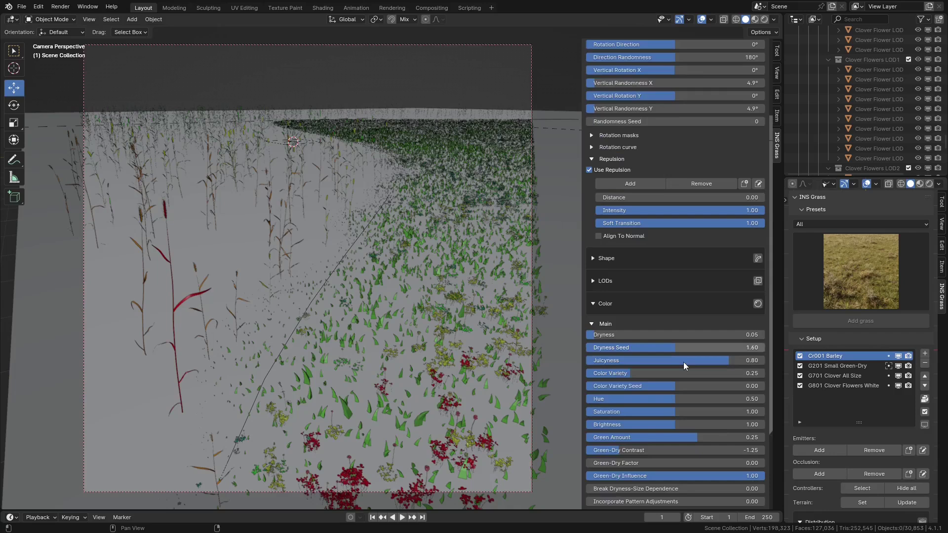
Step: Make the Small Green-Dry grass fully juicy and shift its Hue slightly
left_click(924, 411)
left_click(836, 366)
left_click_drag(721, 138, 735, 138)
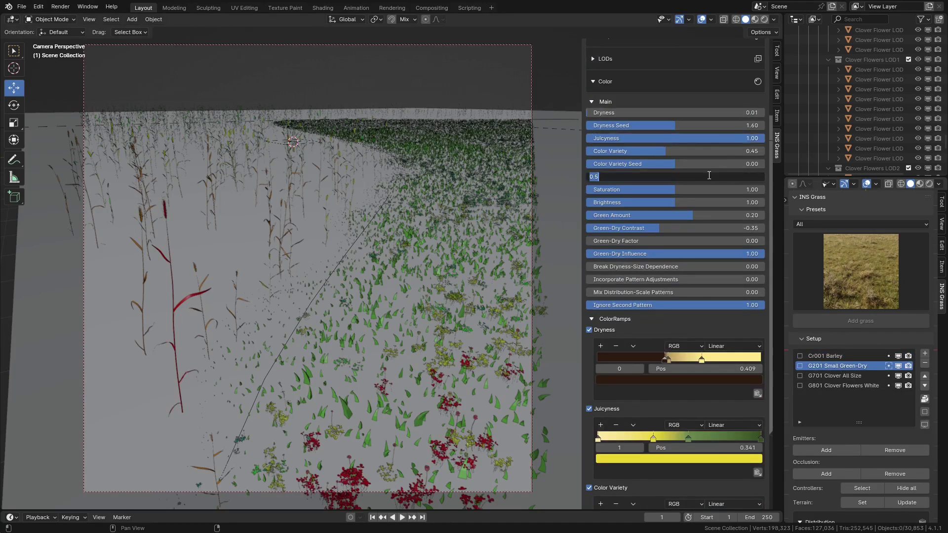
left_click_drag(706, 176, 709, 179)
Step: Render a test image of the scene with F12, then close the render result
key("F12")
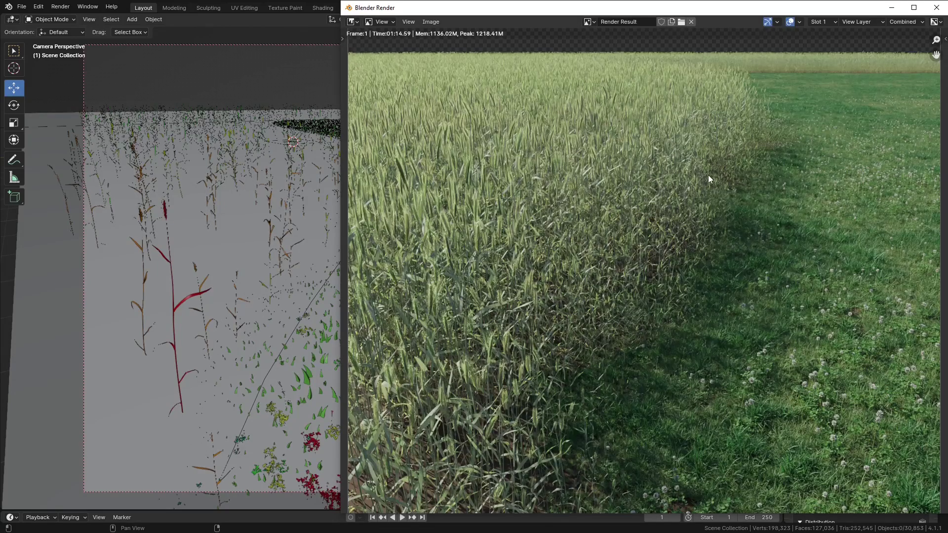
scroll(708, 174, "down", 2)
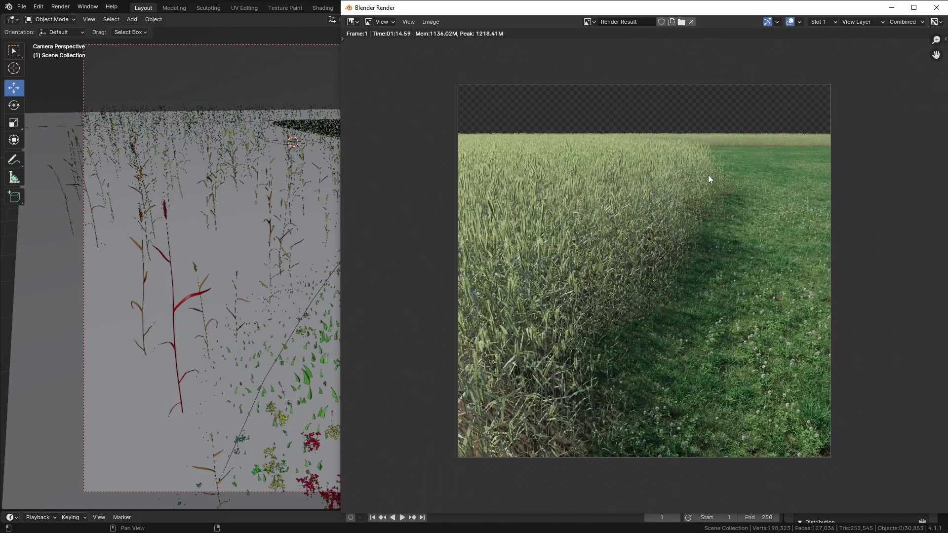
scroll(708, 175, "up", 1)
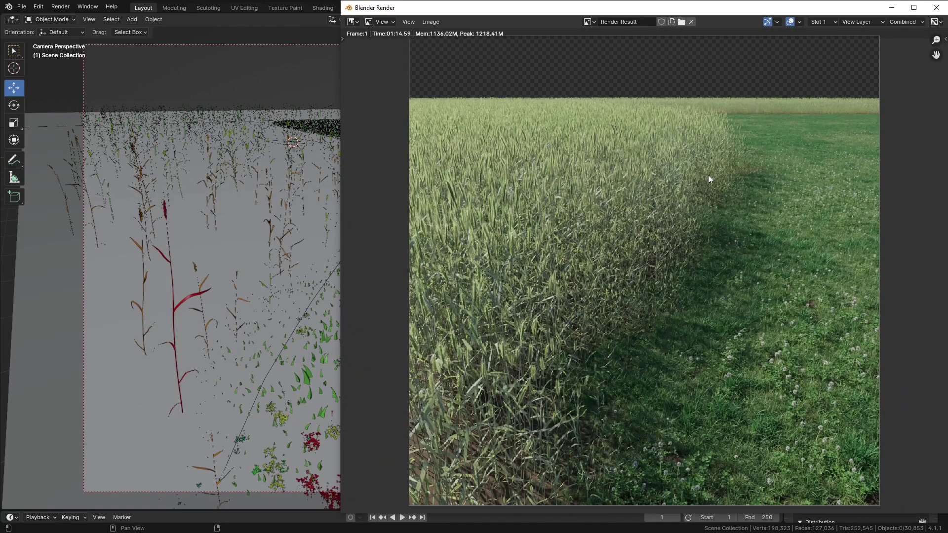
key("Escape")
scroll(709, 174, "up", 10)
Step: Pick the Cr002 Barley Ripe preset from the grass grid and select the ground Plane
left_click(684, 124)
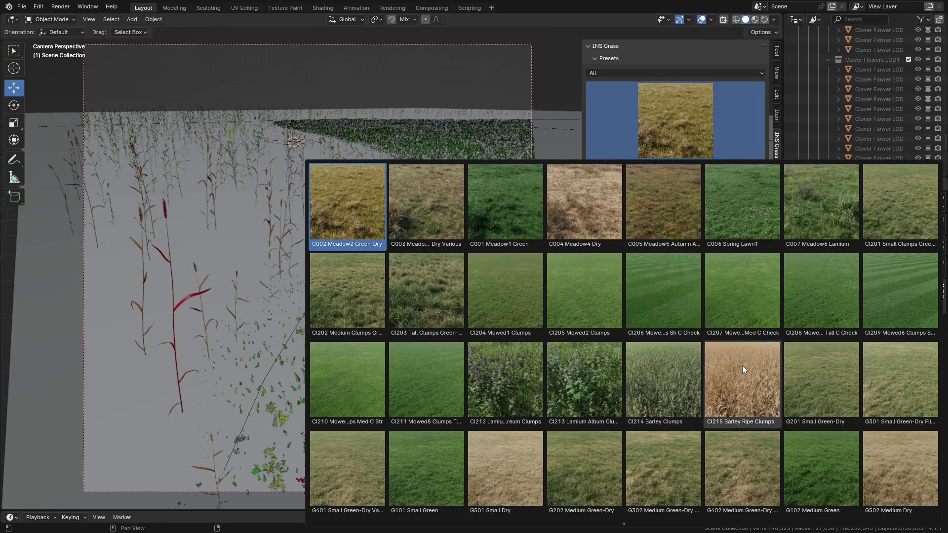
scroll(745, 366, "down", 4)
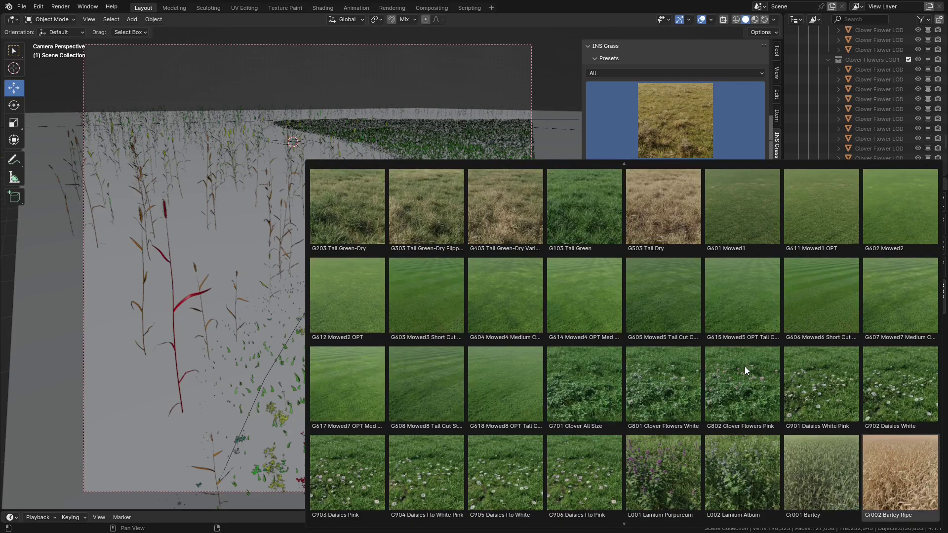
left_click(906, 470)
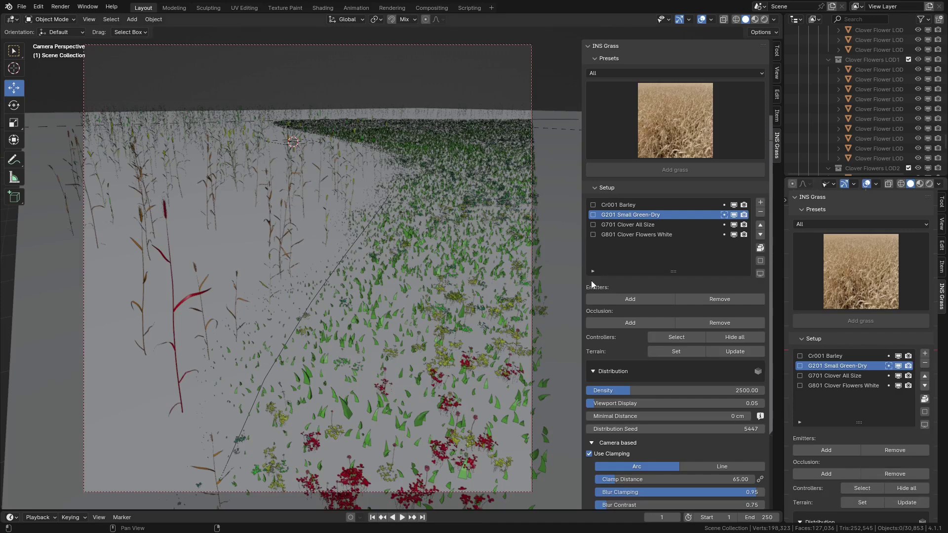
left_click(559, 235)
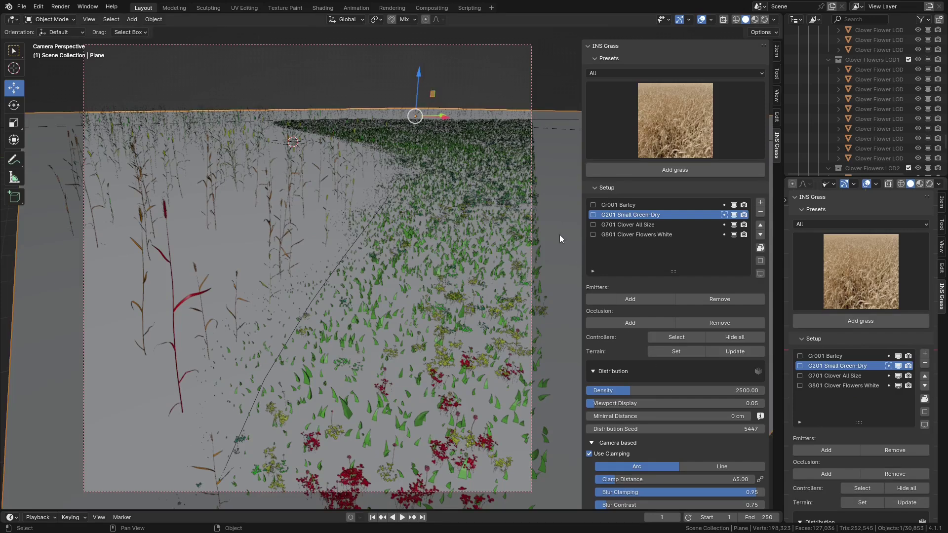
Step: Add Cr002 Barley Ripe to the plane and copy the Cr001 Barley layer's settings onto it
left_click(680, 169)
scroll(679, 186, "down", 10)
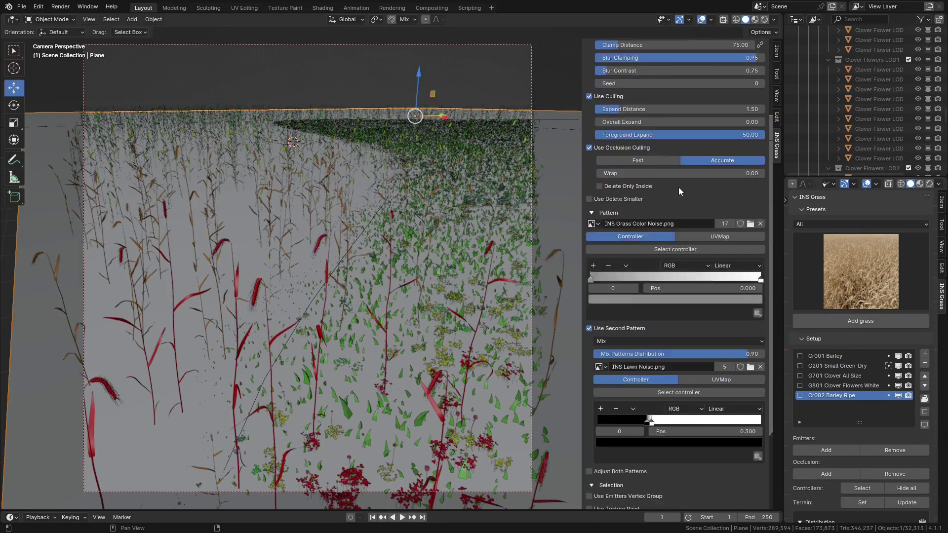
scroll(678, 191, "down", 2)
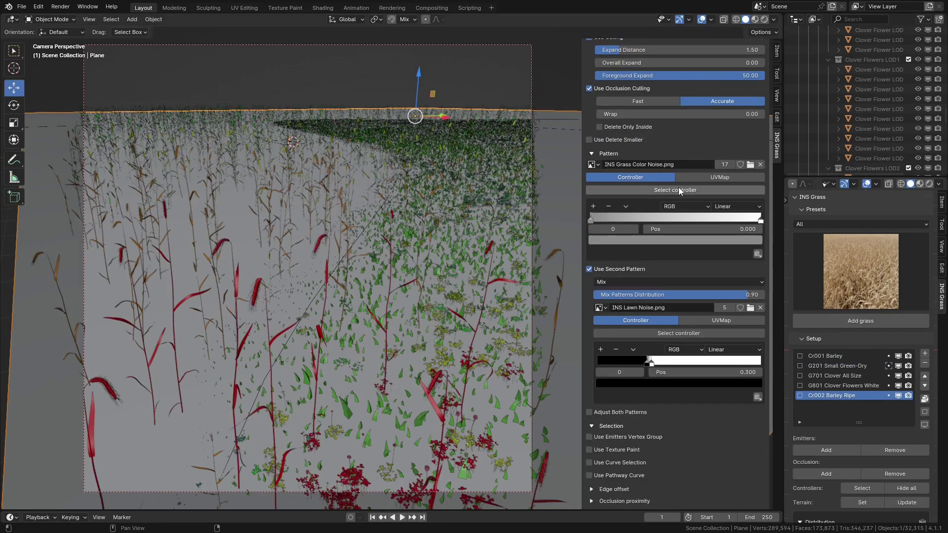
left_click(801, 357)
scroll(690, 299, "down", 15)
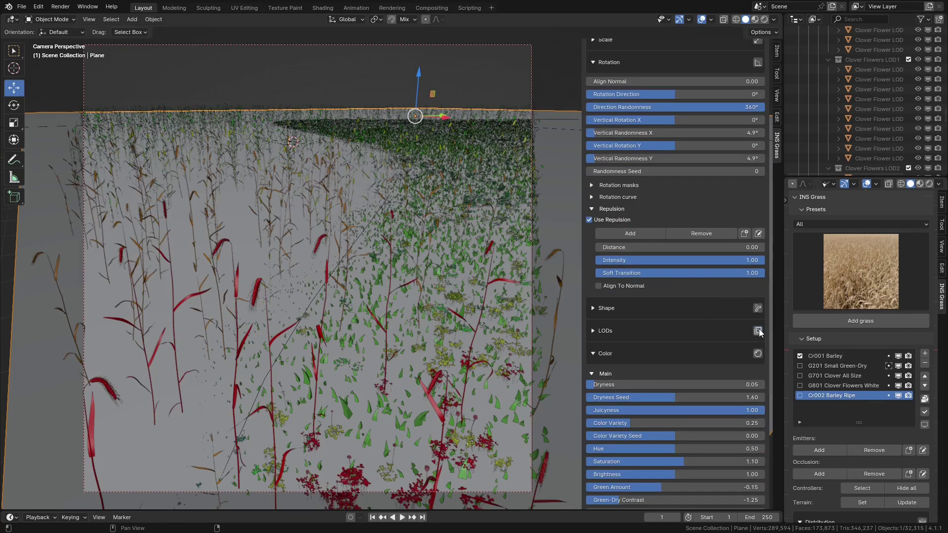
left_click(758, 331)
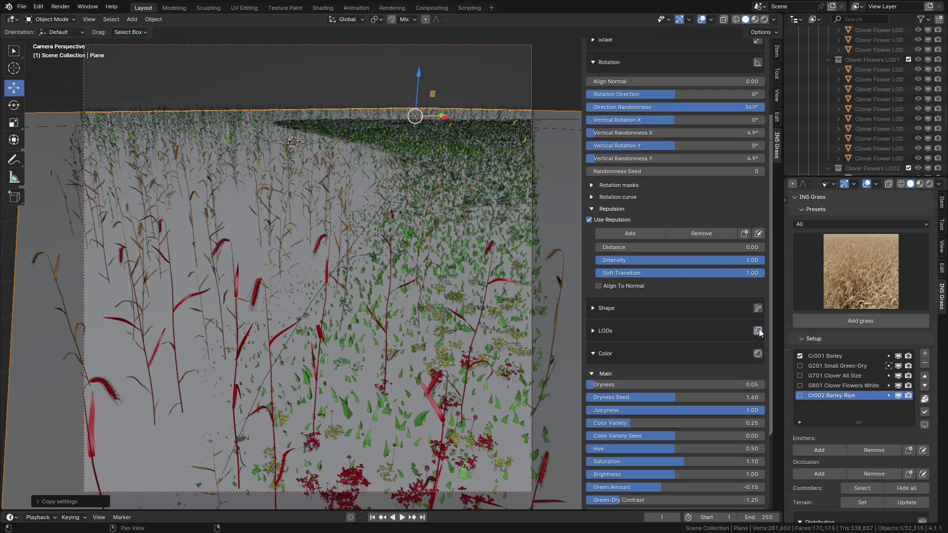
Step: Hide Cr002 Barley Ripe in the viewport and render the final field and lawn image
left_click(898, 396)
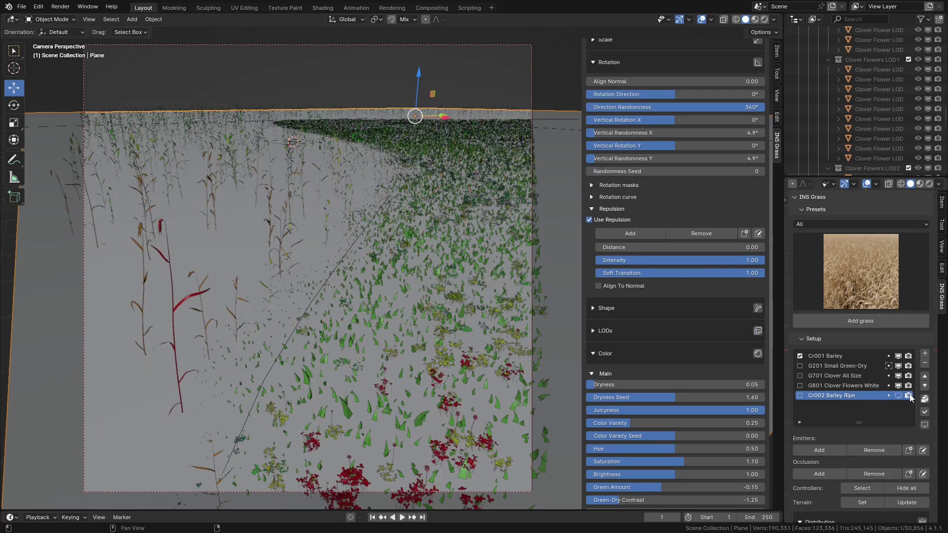
key("F12")
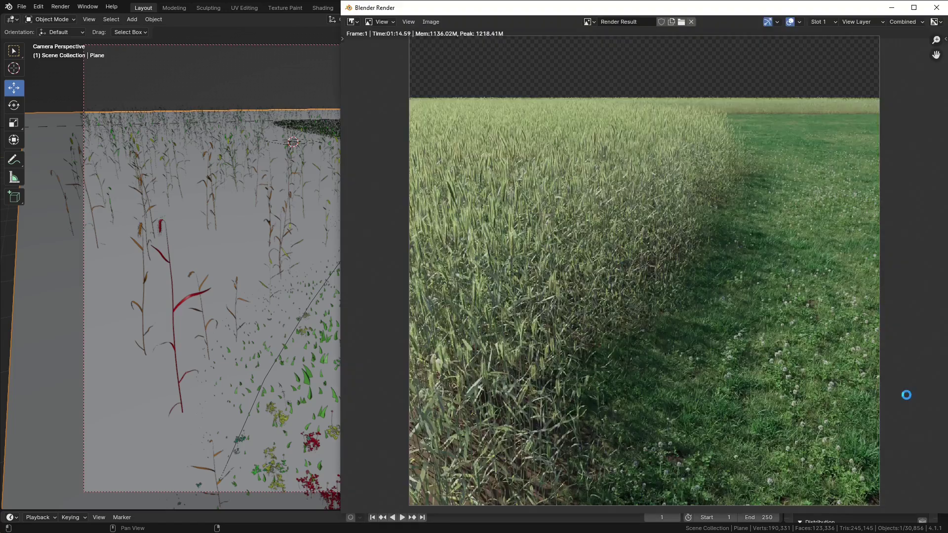